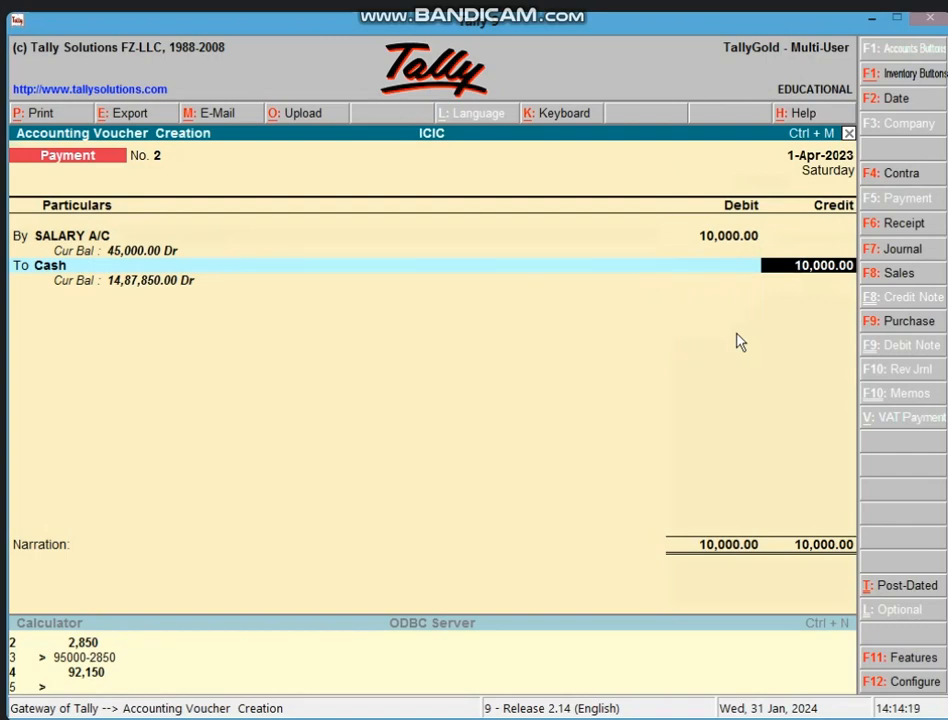
- Complete the payment voucher with Cash credited 10,000 and a blank narration, and save it
key("Return")
key("Return")
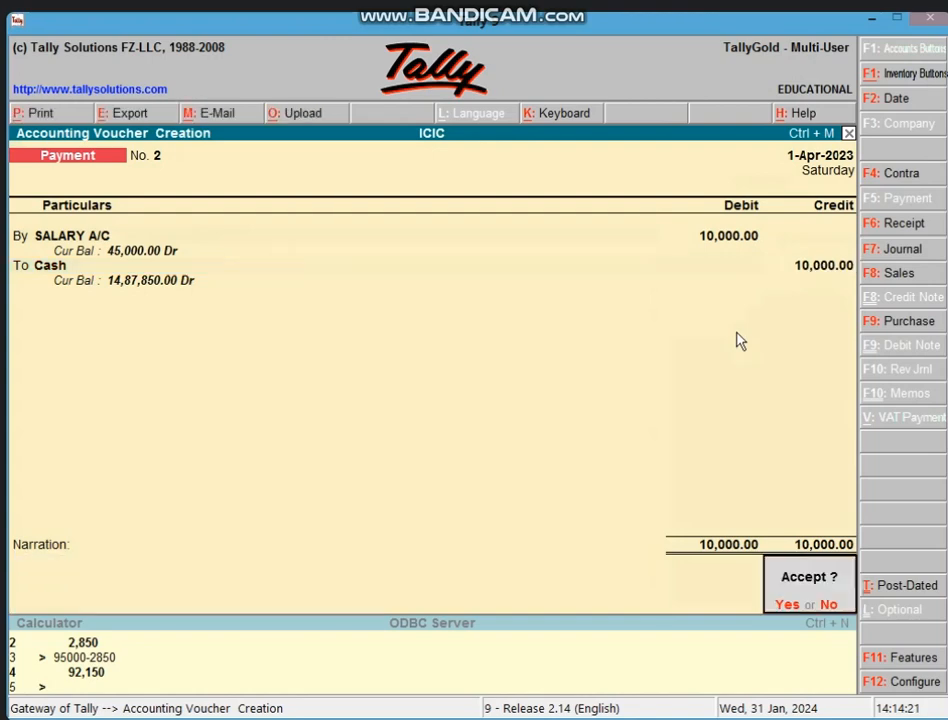
key("Return")
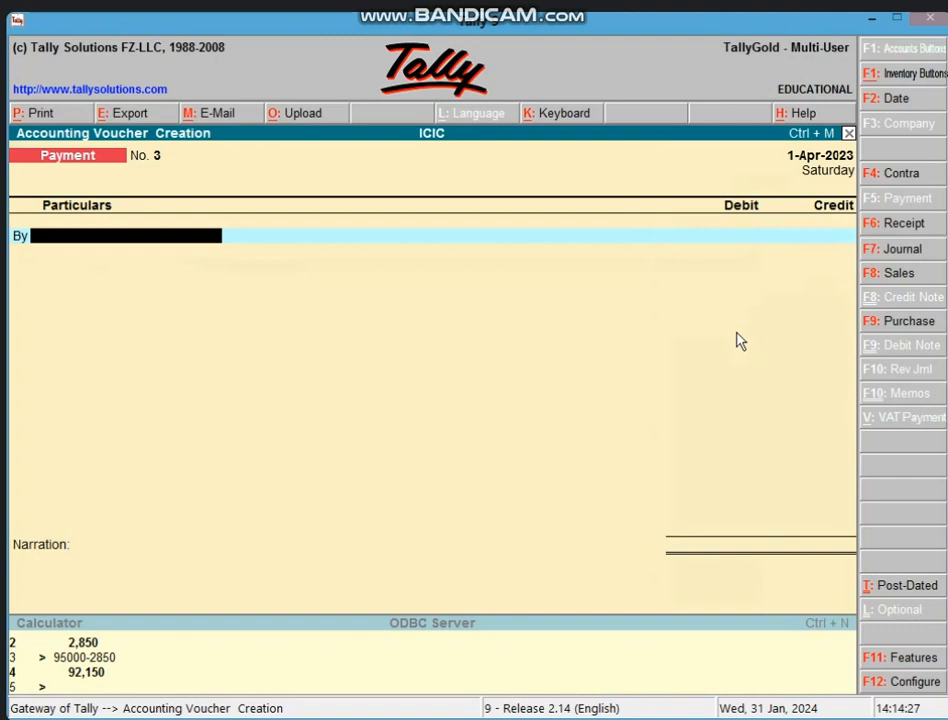
- Record a journal voucher debiting SALARY A/C 20,000 and crediting OUTSTANDING SALARY A/C 20,000, with no narration
key("F7")
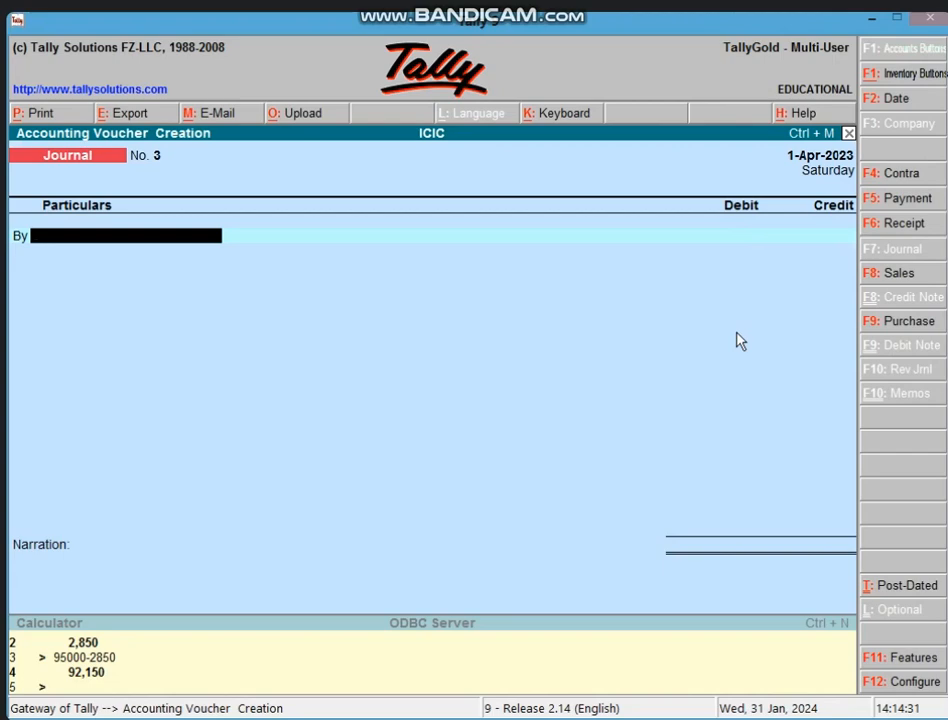
type("SA")
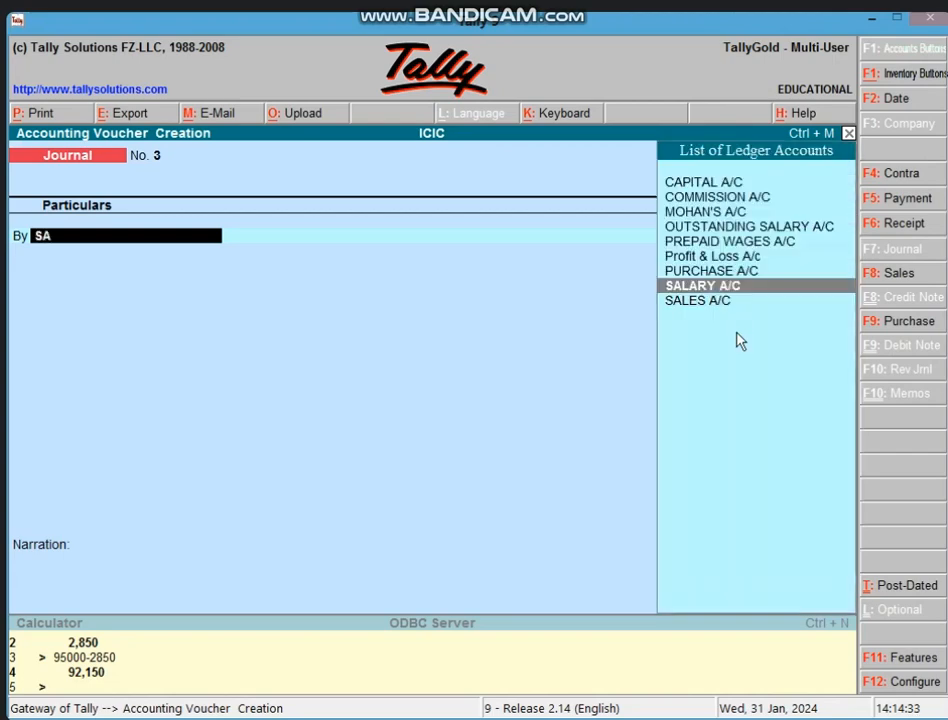
key("Return")
type("20000")
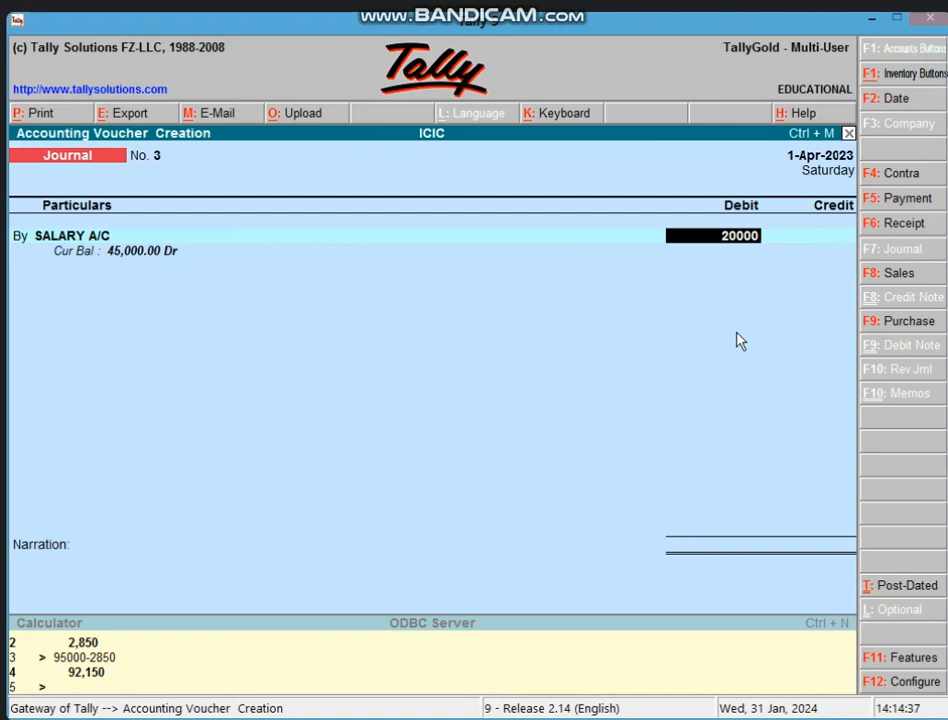
key("Return")
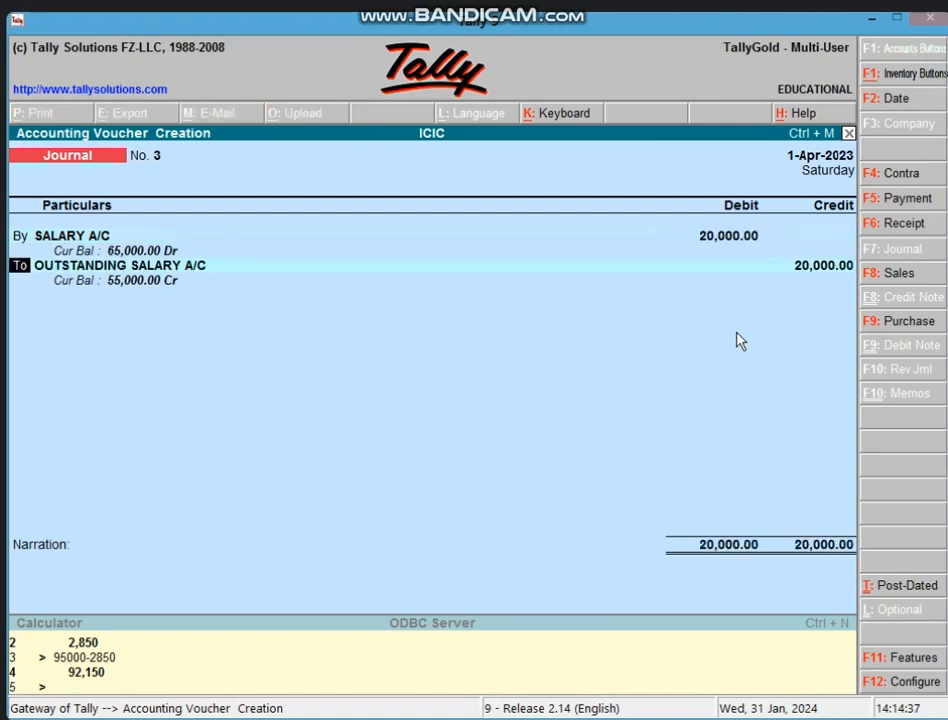
key("Return")
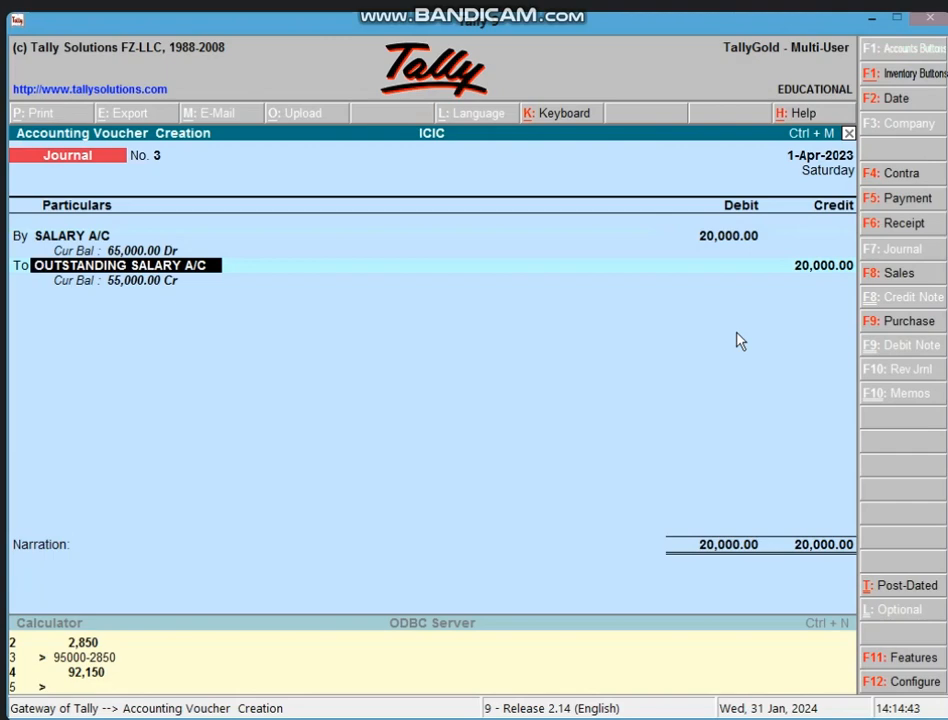
key("Return")
key("Return")
key("Return")
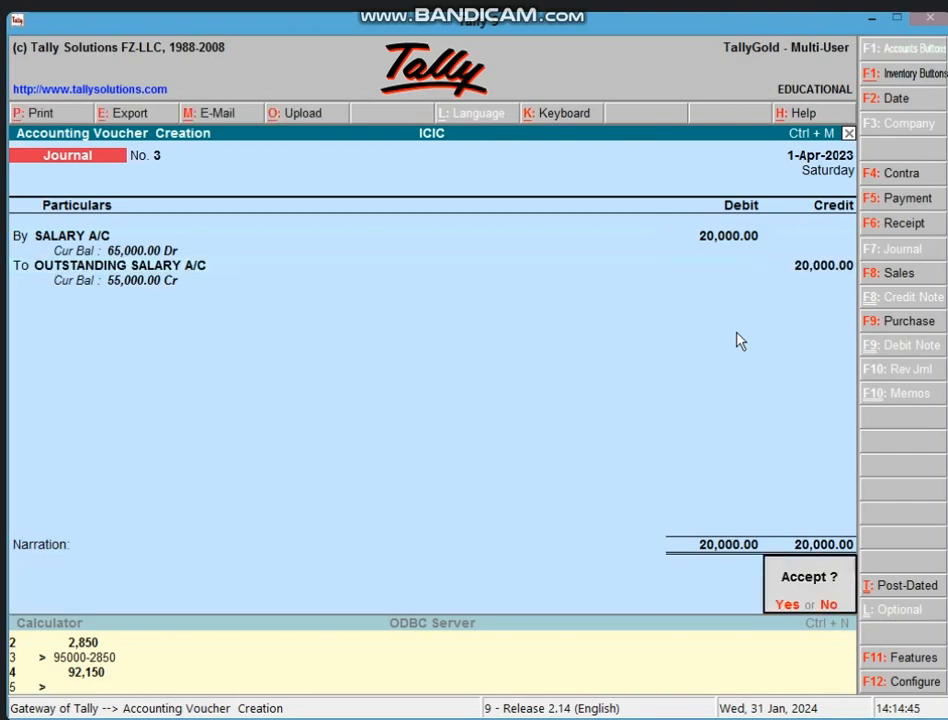
key("Return")
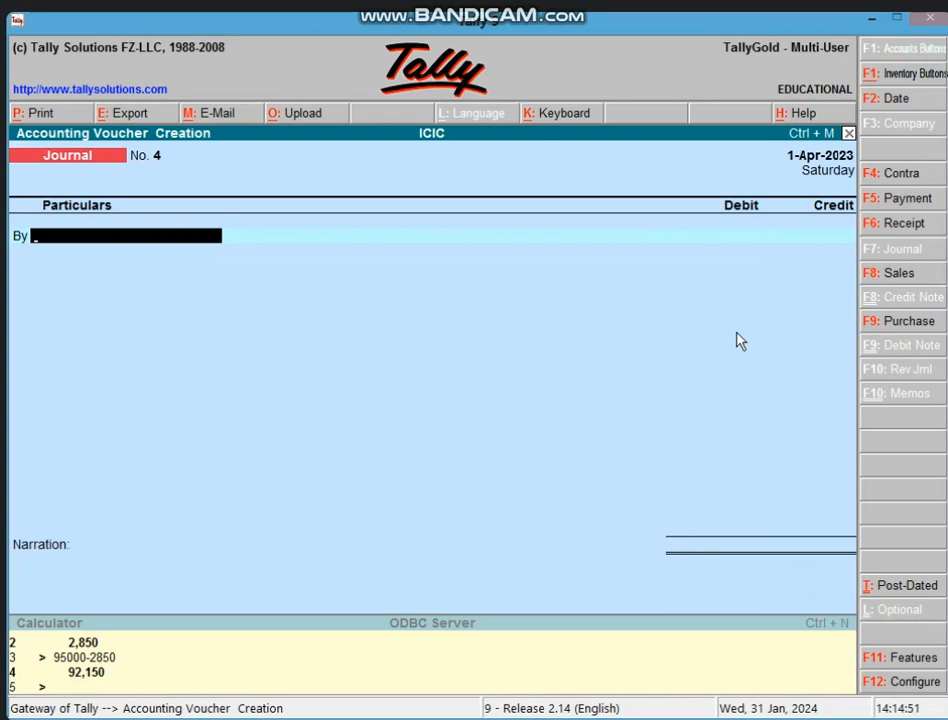
- Start a payment voucher and debit SALARY A/C with 30,000
key("F5")
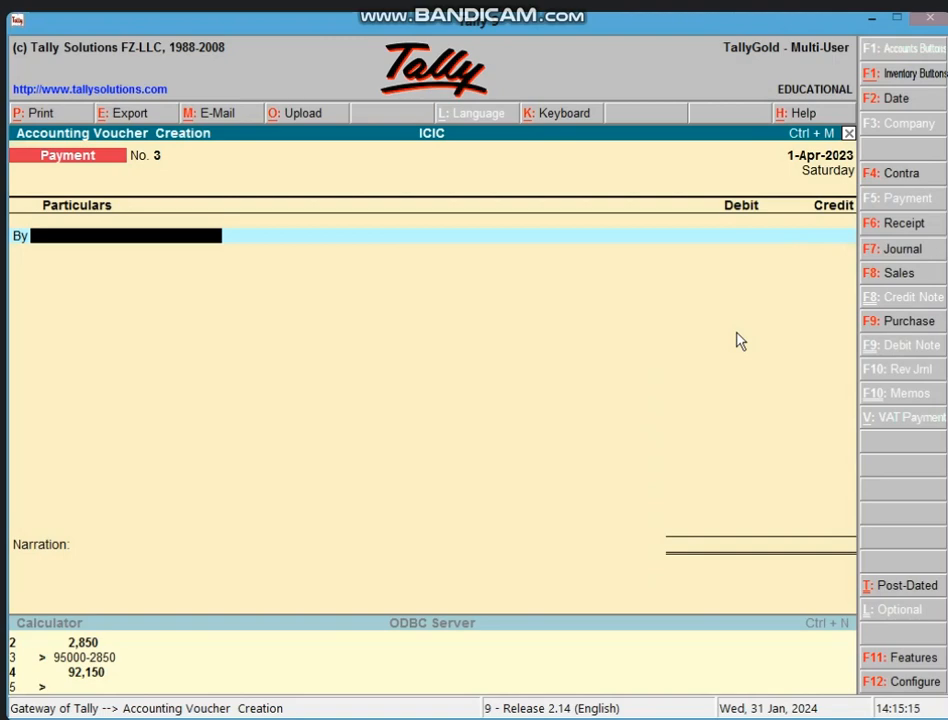
type("SA")
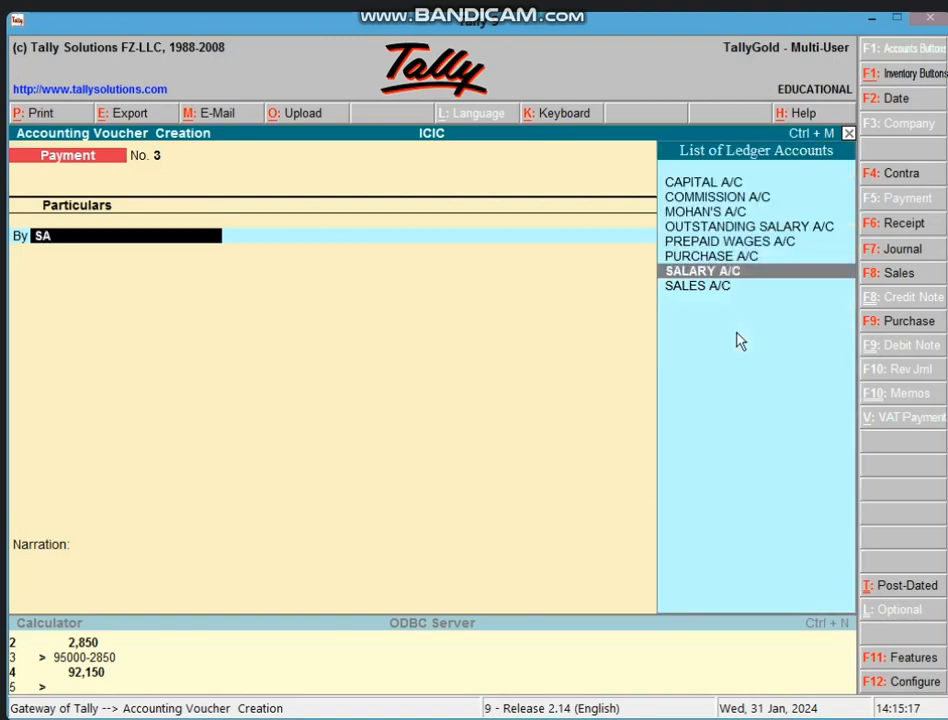
key("Return")
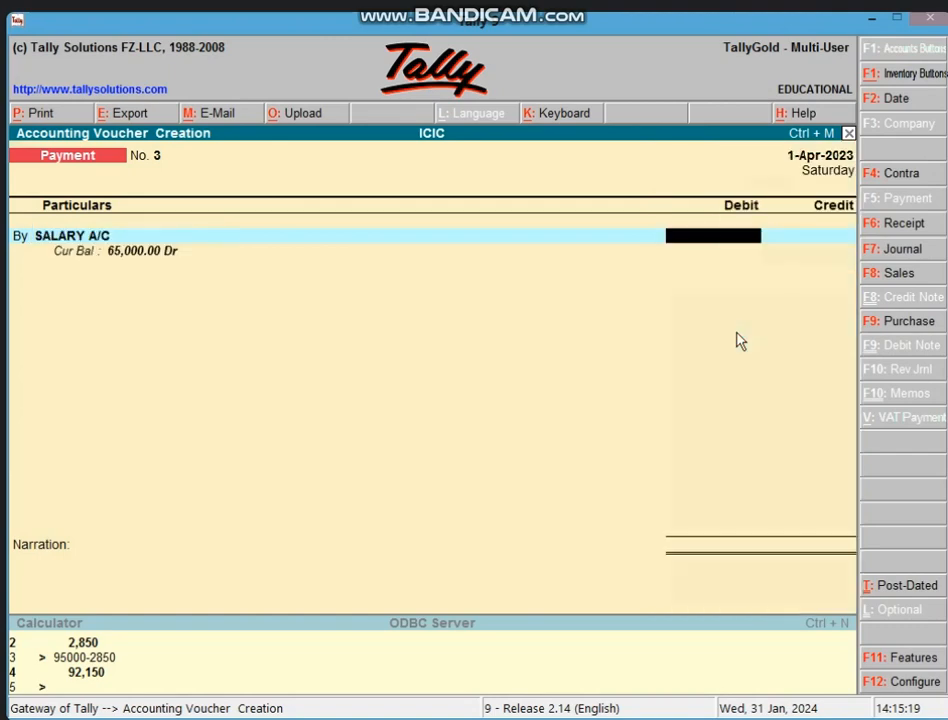
type("30000")
key("Return")
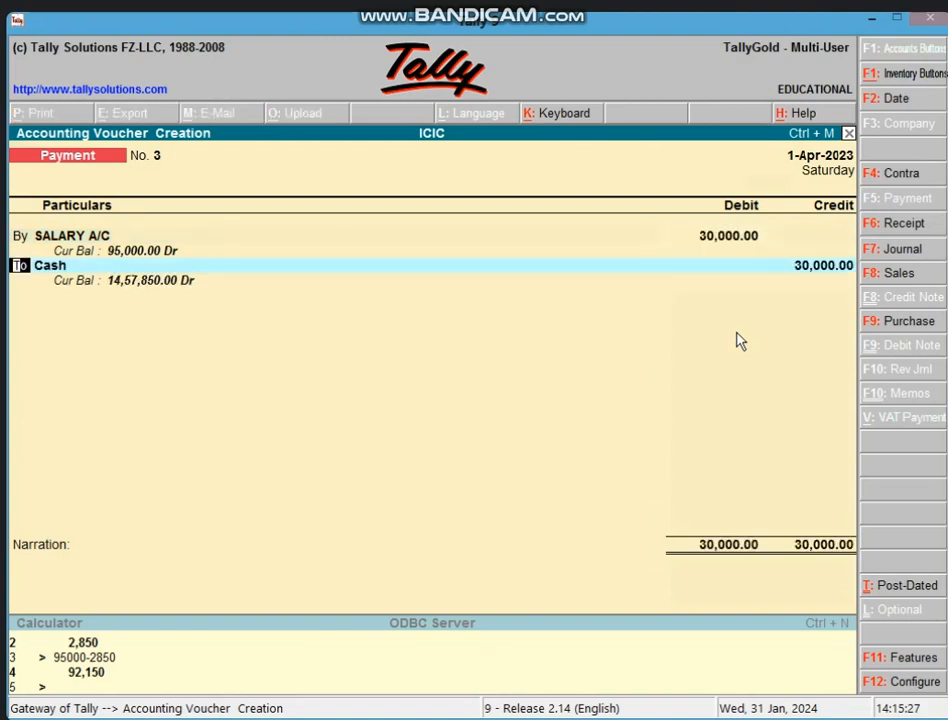
- Credit Cash 10,000 and OUTSTANDING SALARY A/C 20,000 in the payment voucher, and save it without a narration
key("Return")
key("Return")
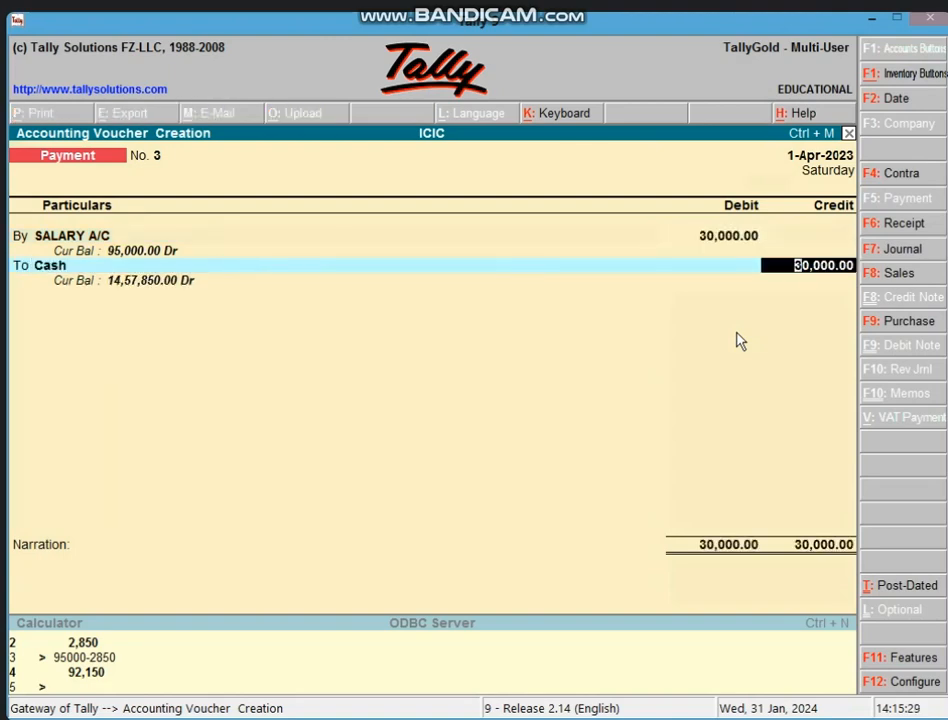
type("10000")
key("Return")
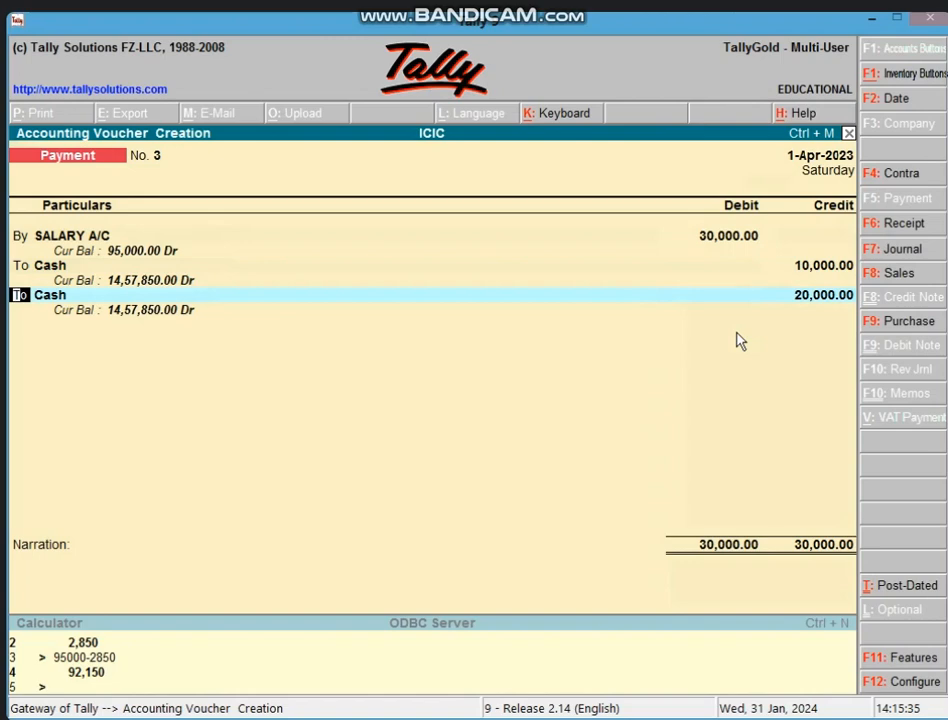
key("Return")
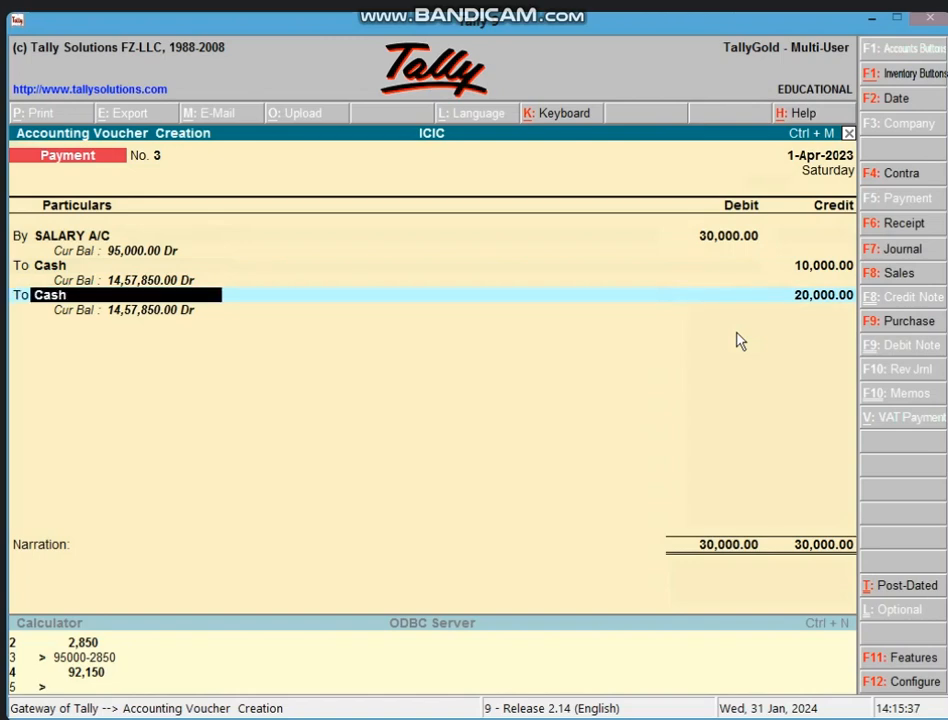
type("OU")
key("Return")
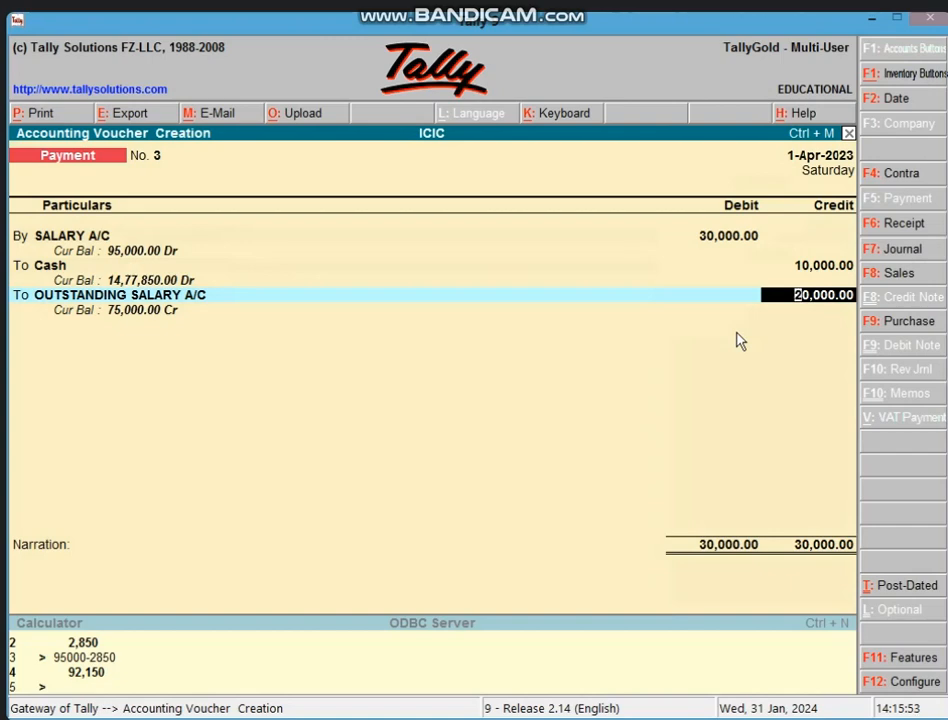
key("Return")
key("Return")
key("Return")
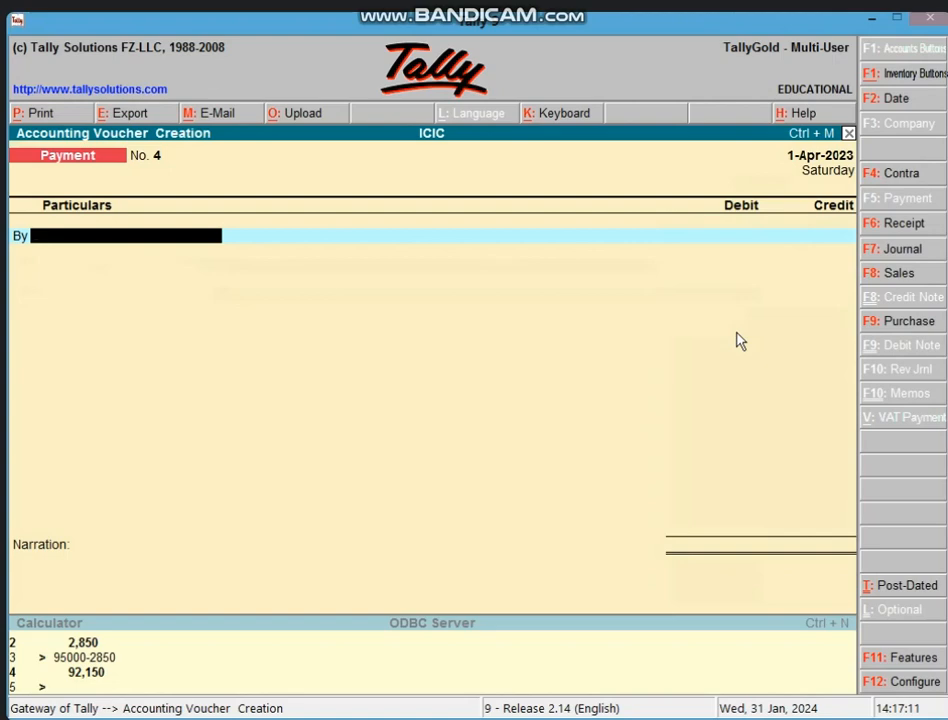
- Create the ledger PREPAID SALARY A/C under Current Assets, with inventory values not affected, from the new payment voucher's debit line
key("alt+c")
type("PRE")
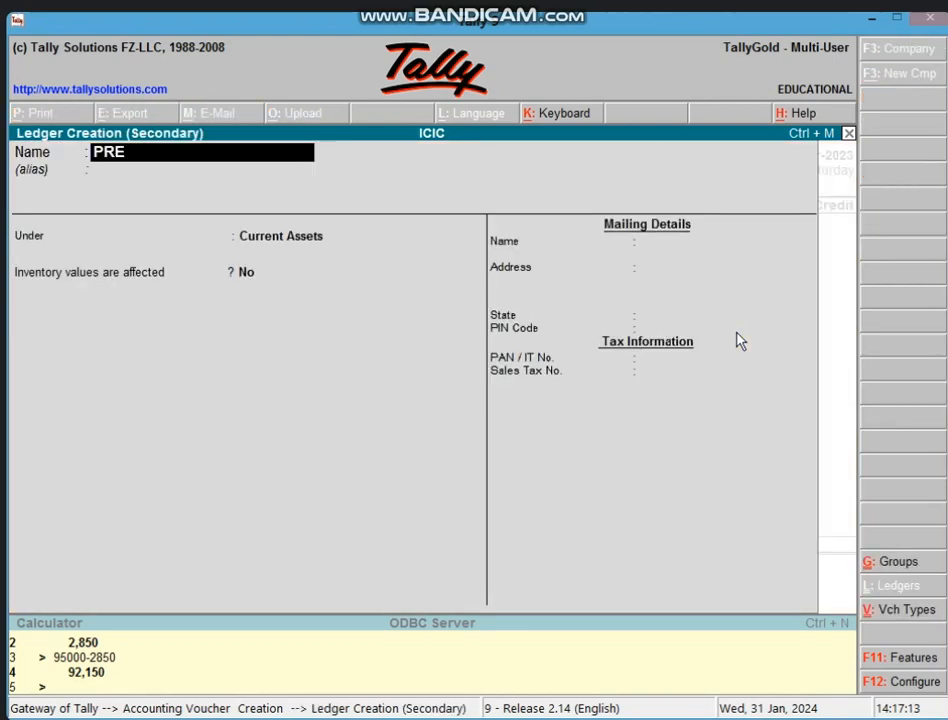
type("PAID SALA")
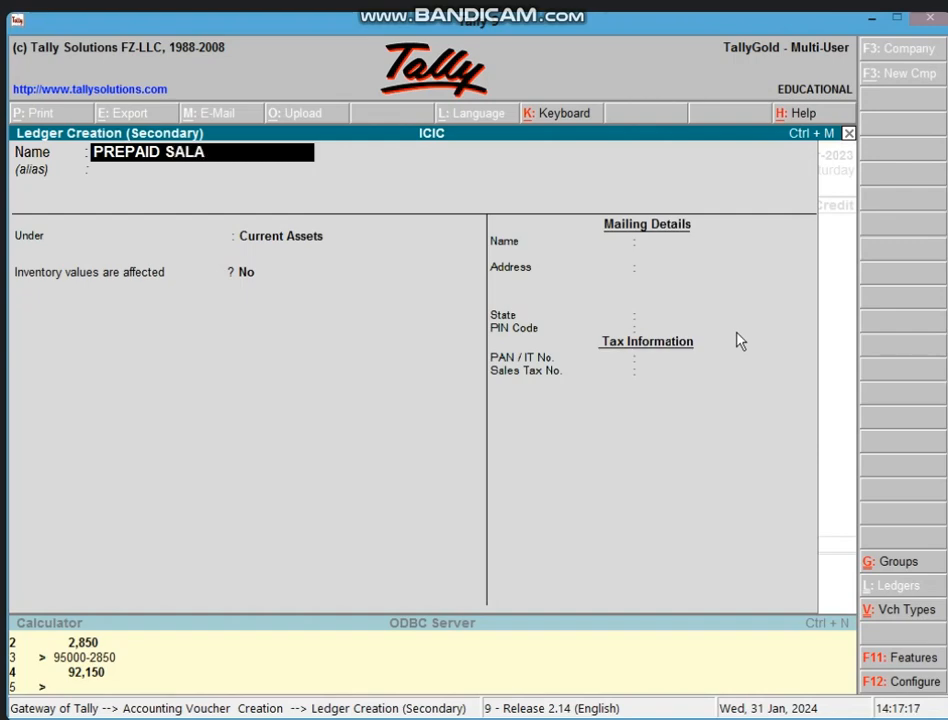
type("RY A/C")
key("Return")
key("Return")
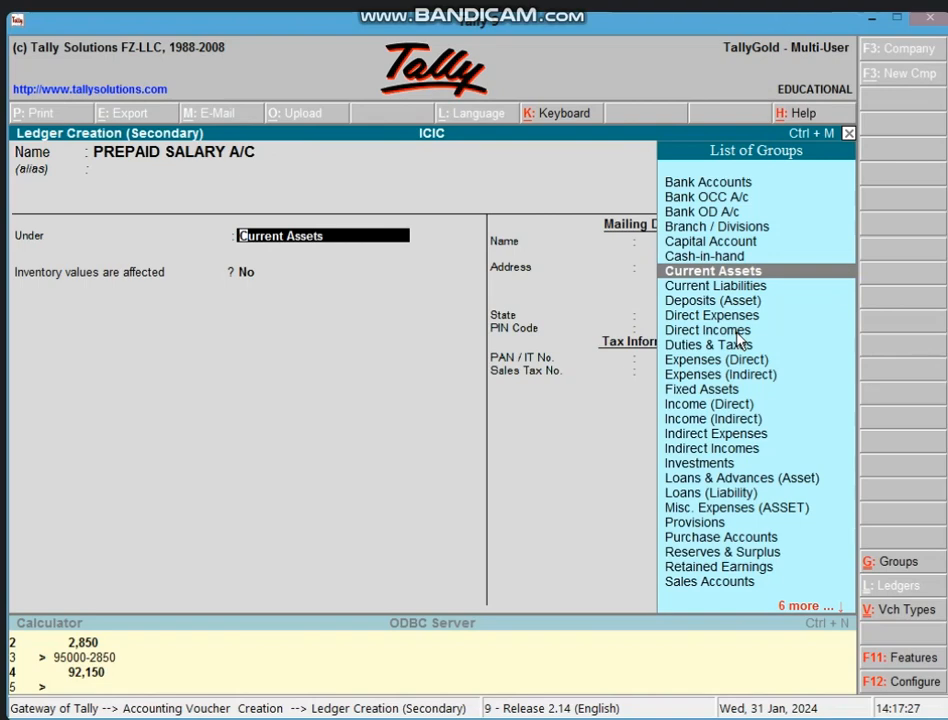
key("Return")
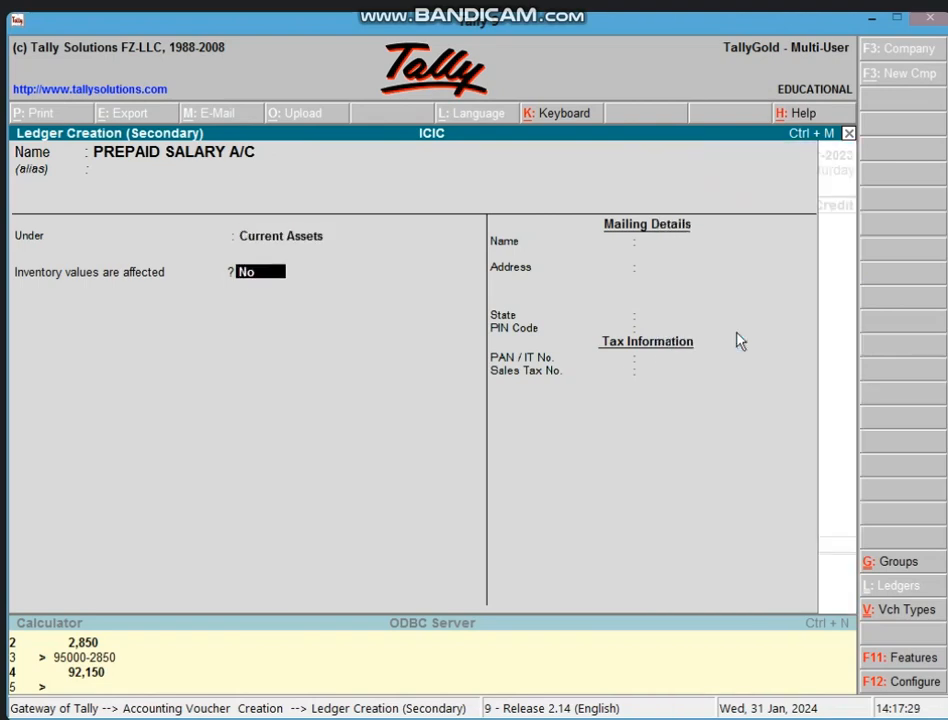
key("Return")
key("Return")
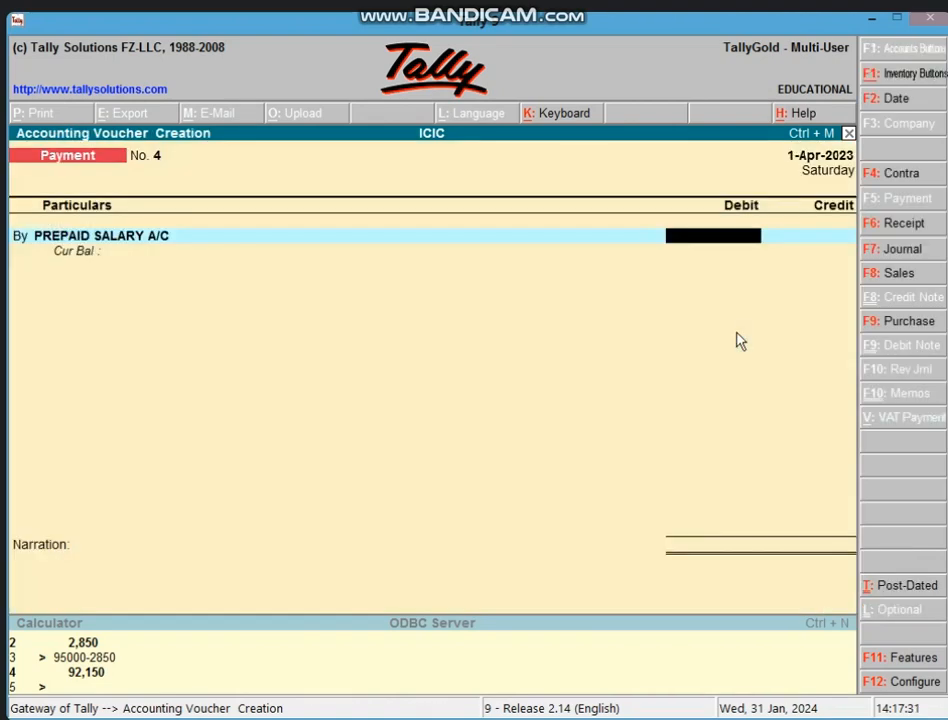
- Debit PREPAID SALARY A/C 2,500, credit Cash 2,500, and save the payment voucher without a narration
type("2500")
key("Return")
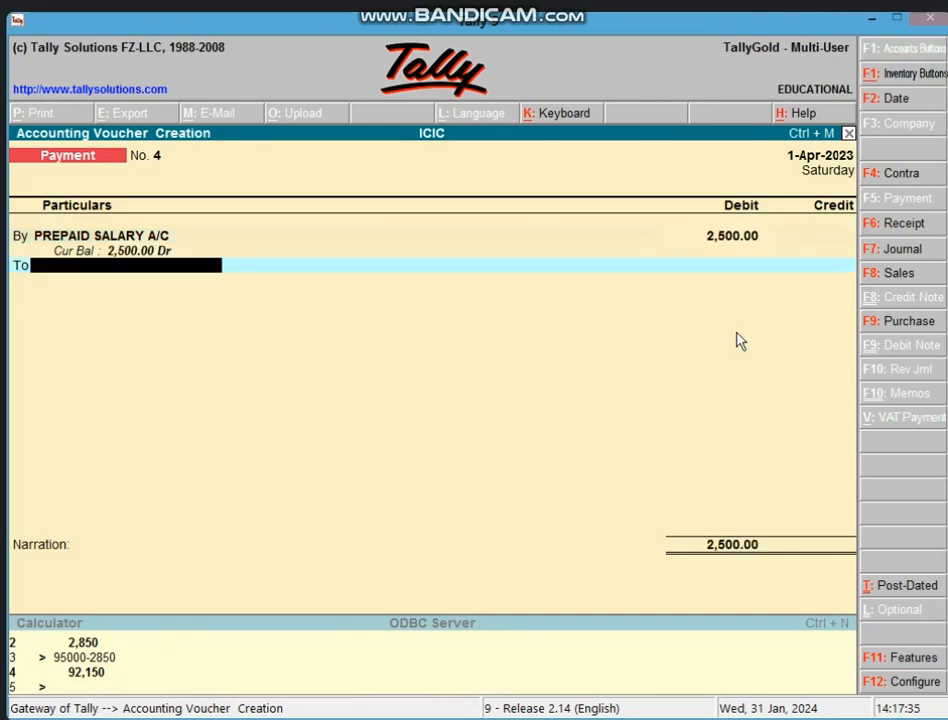
key("Return")
type("SA")
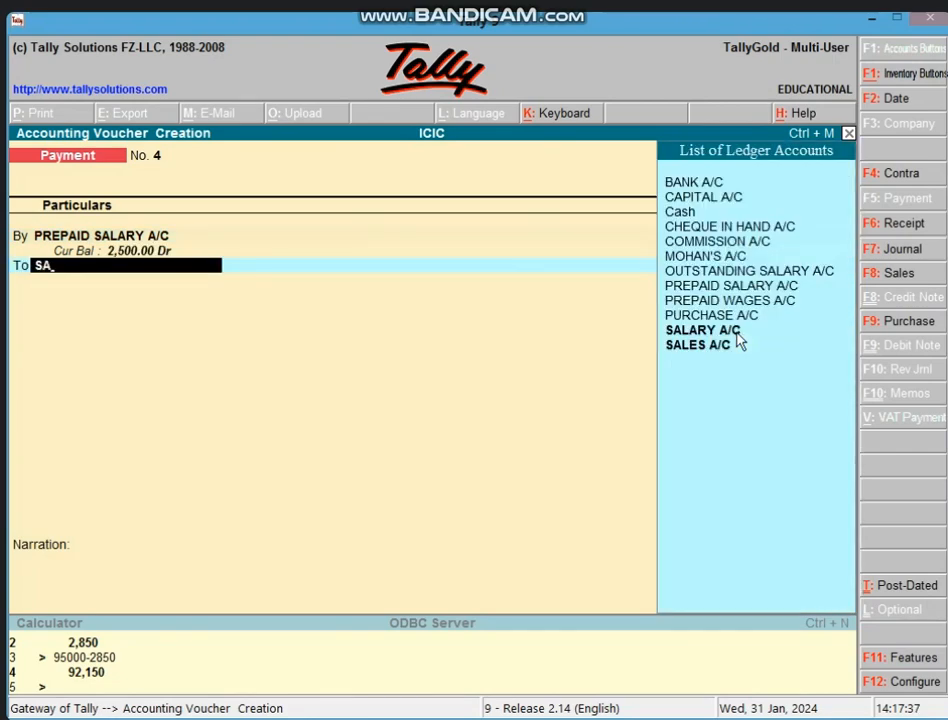
key("BackSpace")
key("BackSpace")
type("CA")
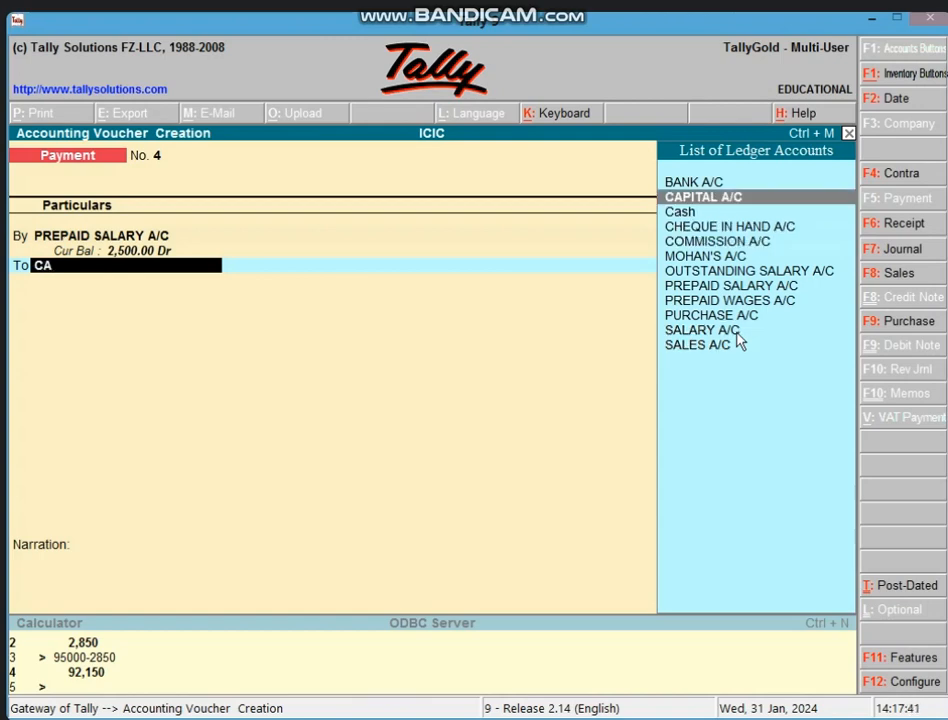
key("Down")
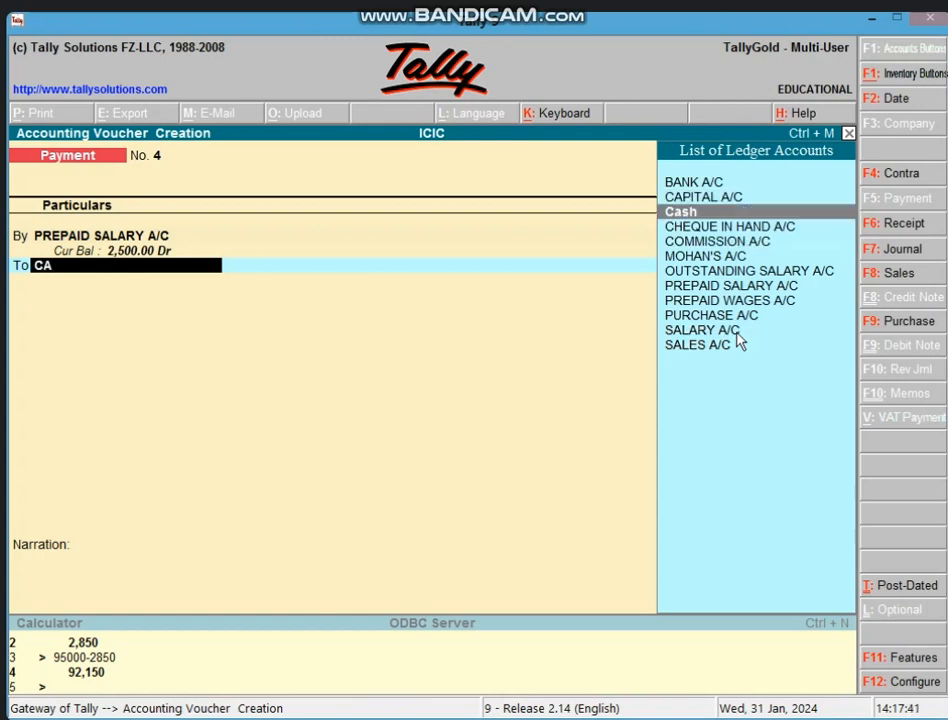
key("Return")
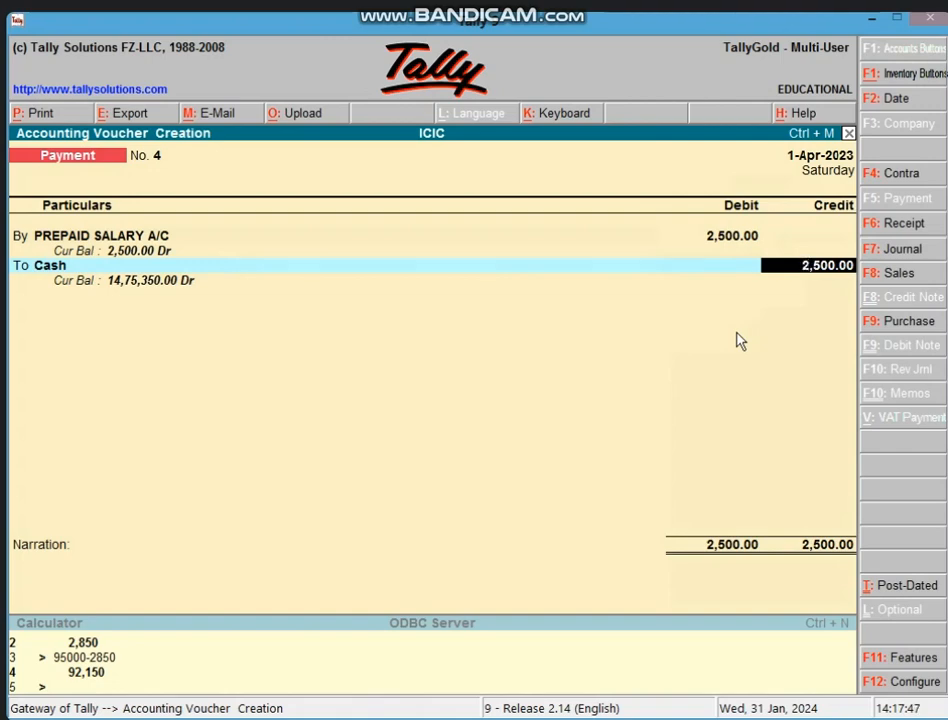
key("Return")
key("Return")
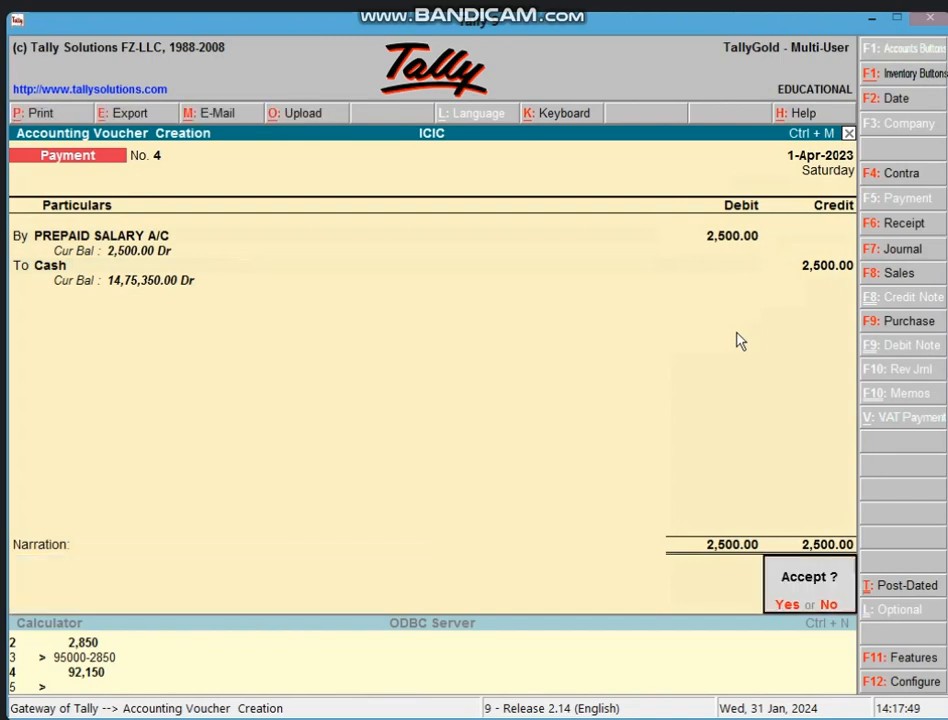
key("y")
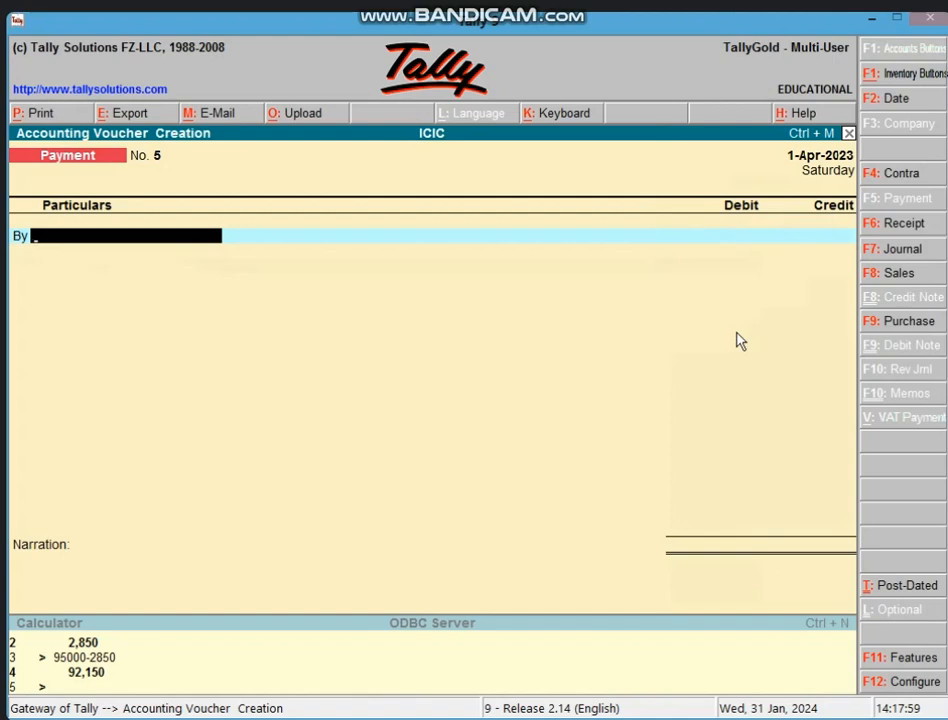
- Start a journal voucher and create the ledger WAGES A/C under Direct Expenses, with inventory values not affected, from its debit line
key("F7")
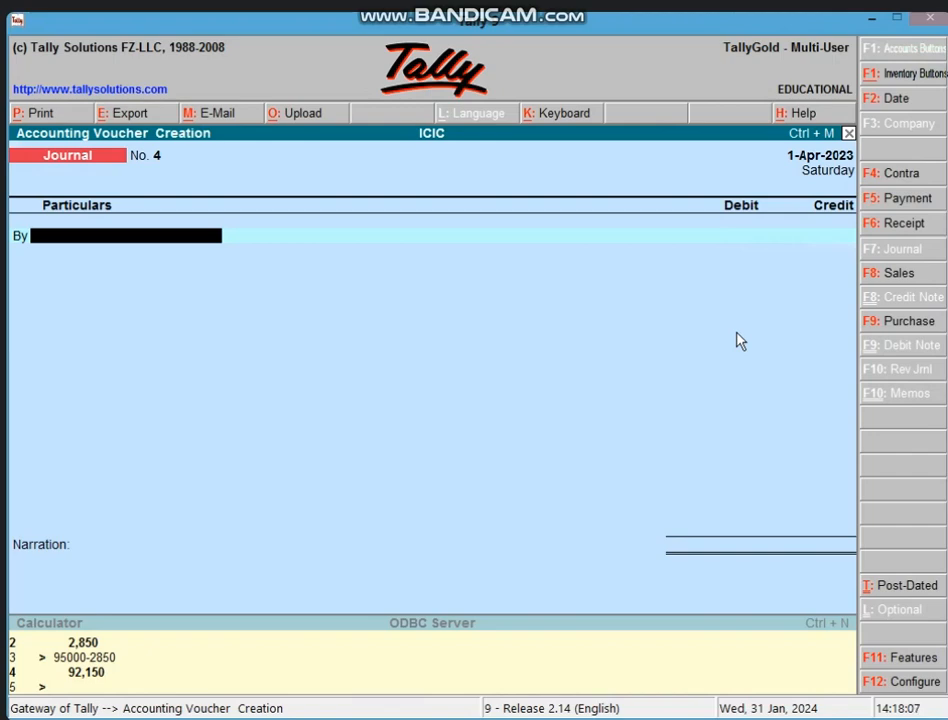
type("SA")
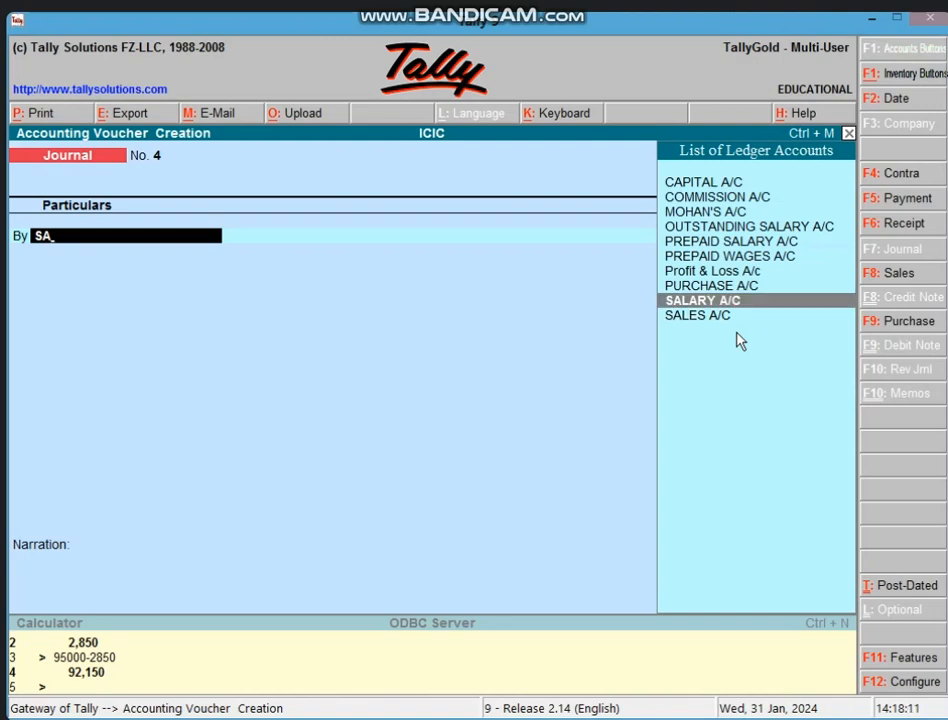
key("alt+c")
type("WA")
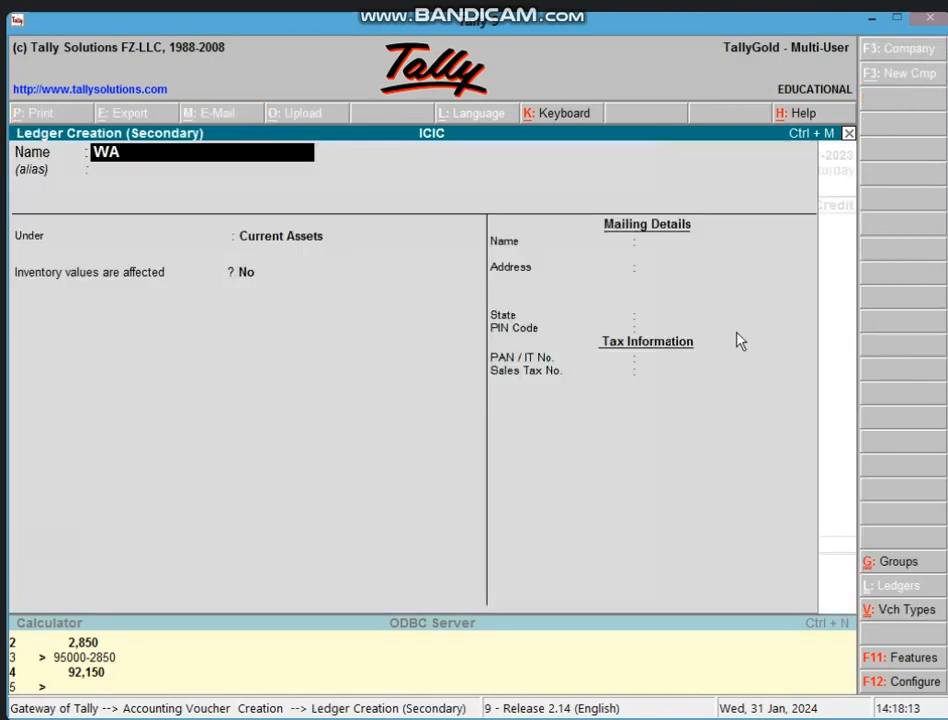
type("GES A/C")
key("Return")
key("Return")
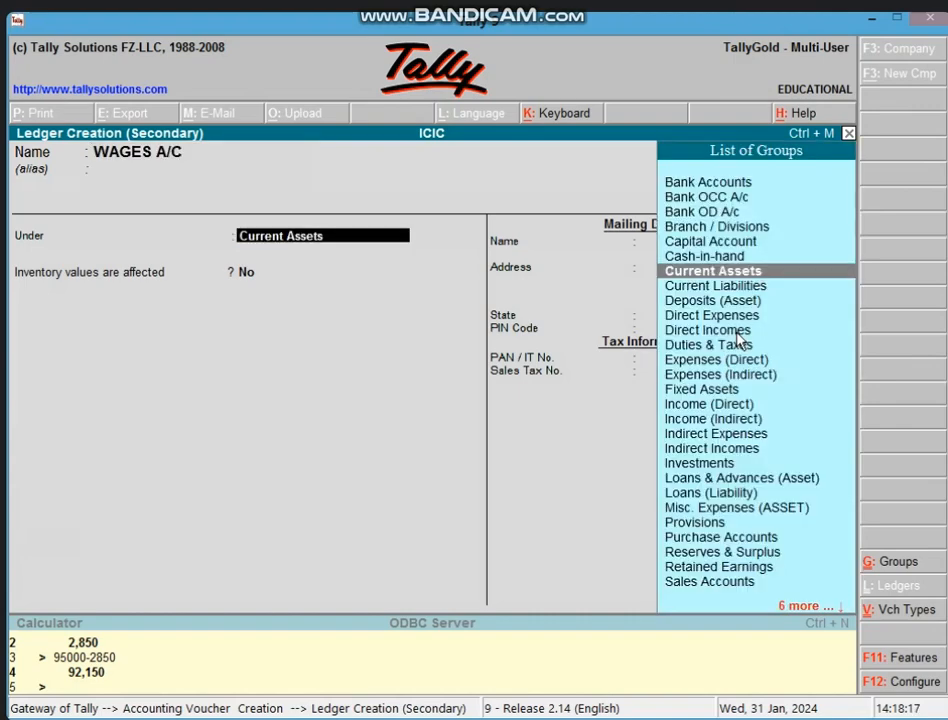
type("DI")
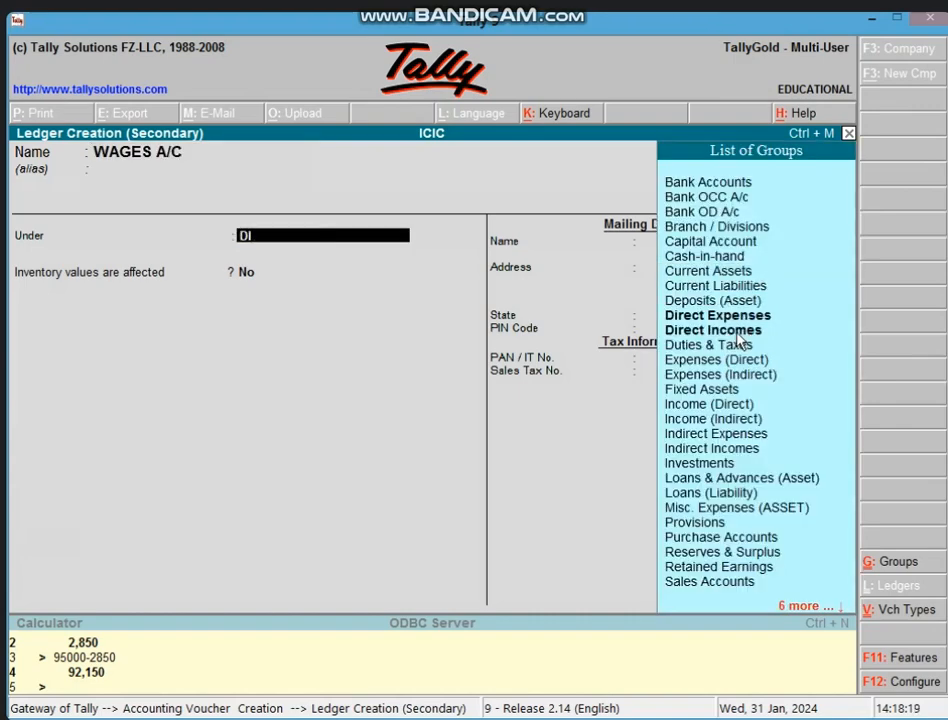
key("Return")
key("Return")
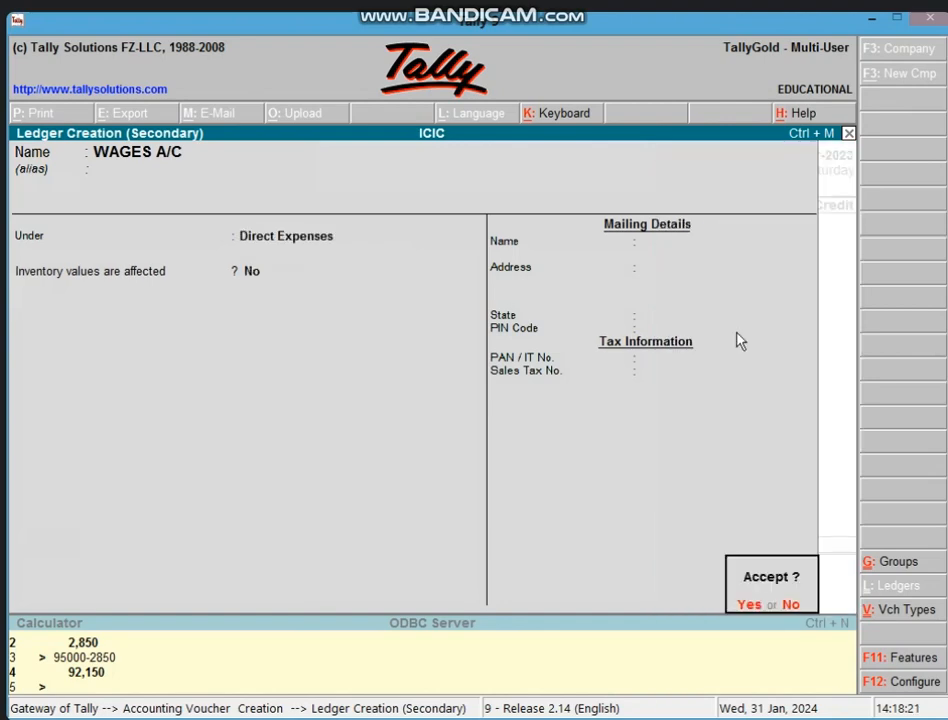
key("Return")
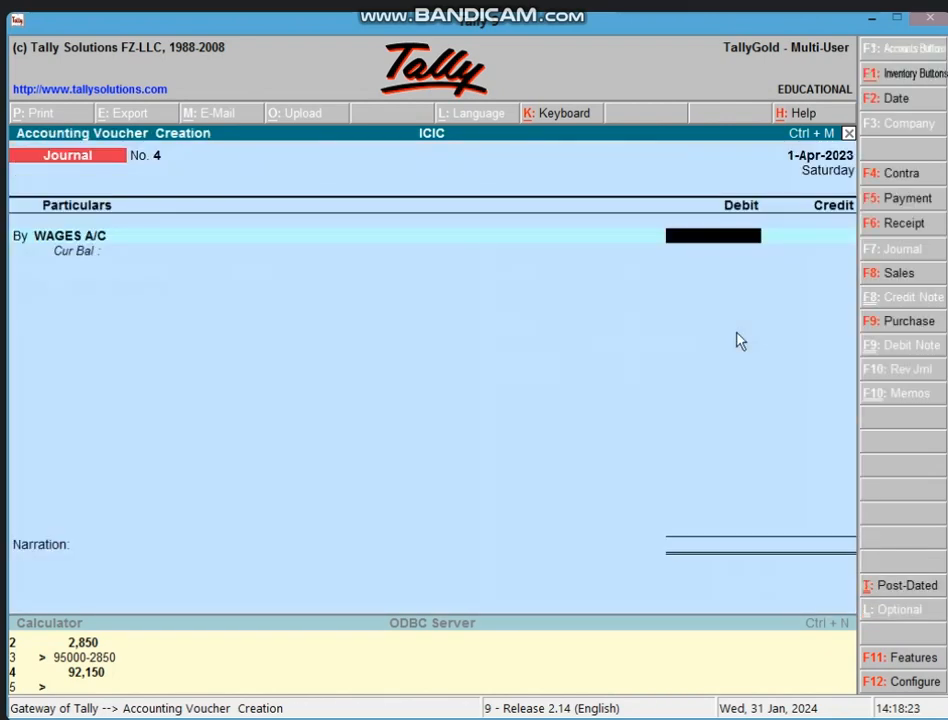
- Debit WAGES A/C with 2,500 in the journal voucher
type("2500")
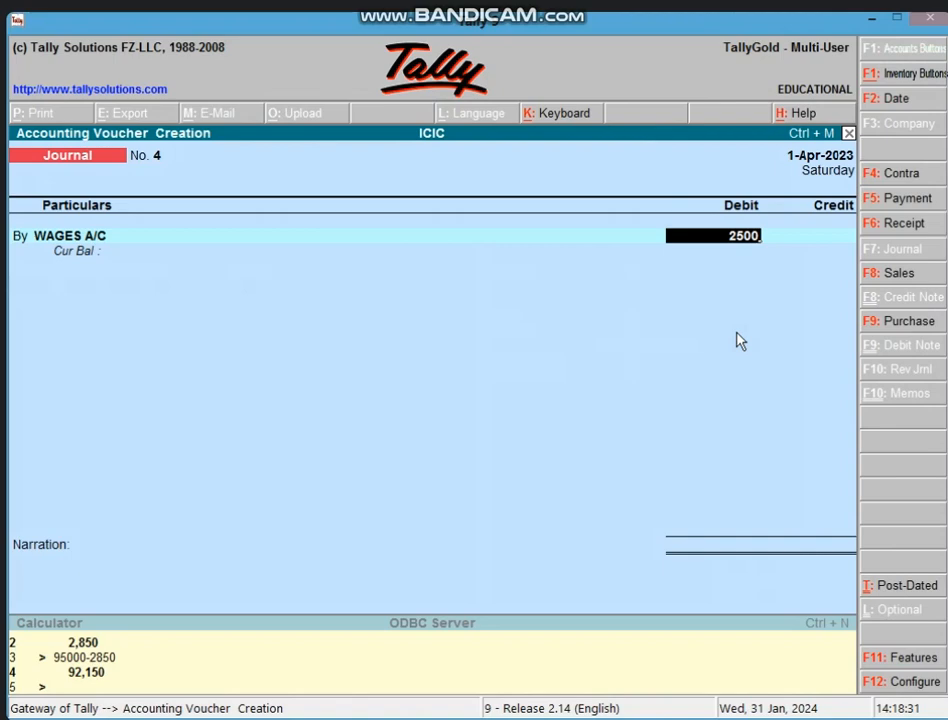
key("Return")
key("Return")
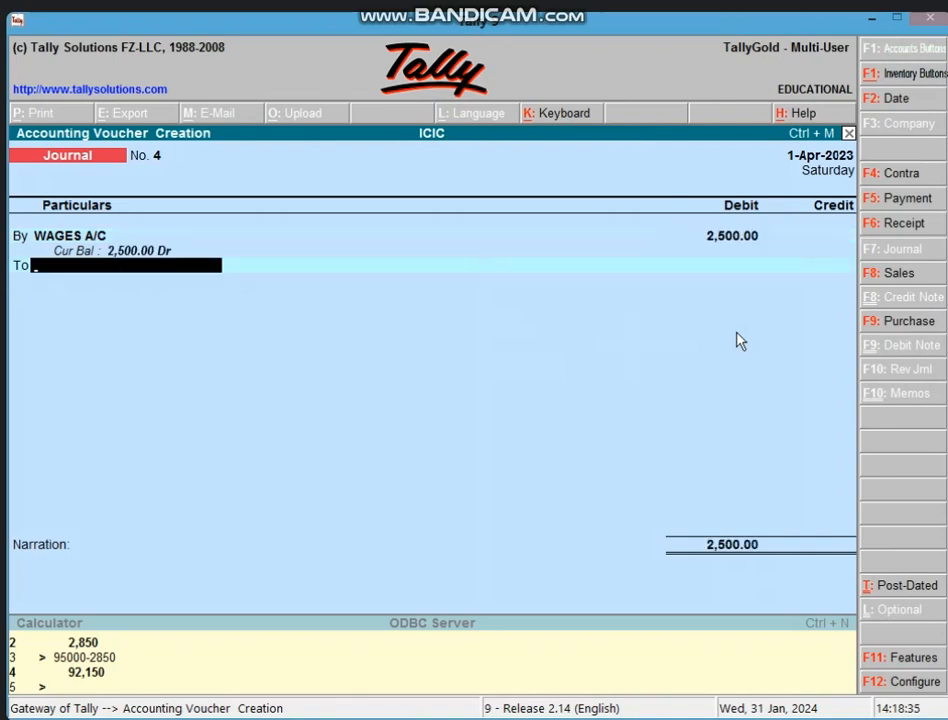
- Create the ledger OUTSTANDING WAGES A/C under Current Liabilities, with inventory values not affected, from the journal voucher's credit line
key("alt+c")
type("OUTS")
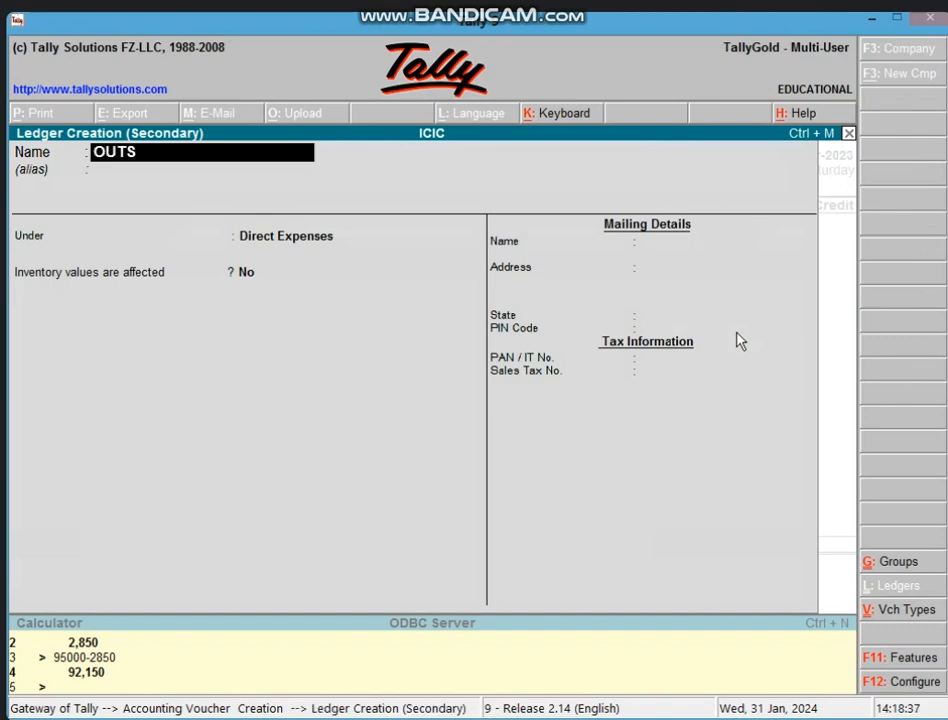
type("TANDING WAGE")
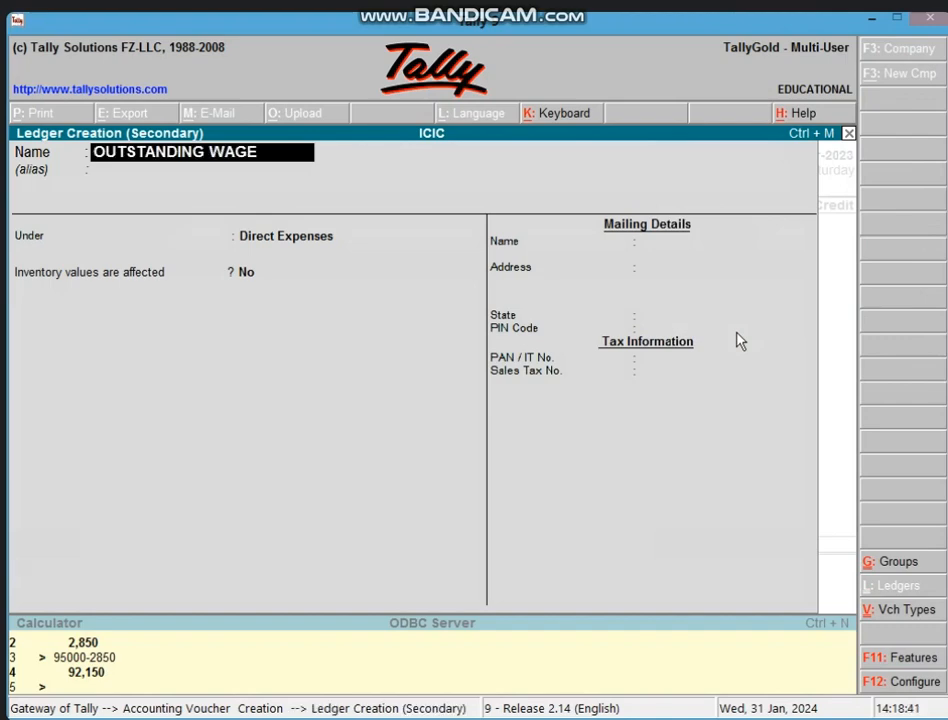
type("S A/C")
key("Return")
key("Return")
type("CURR")
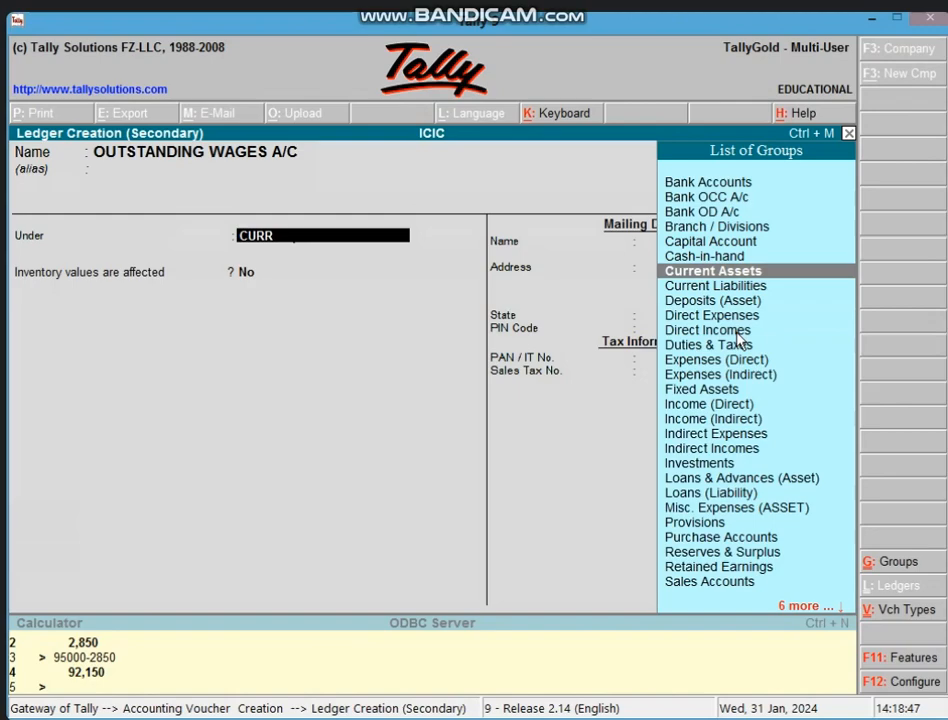
key("Down")
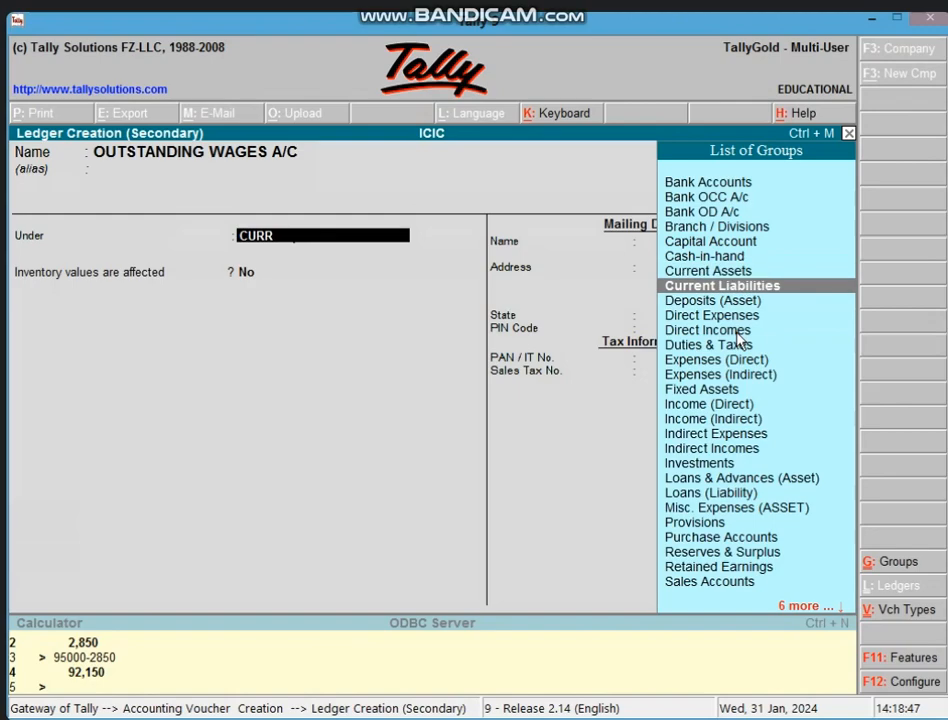
key("Return")
key("Return")
key("Return")
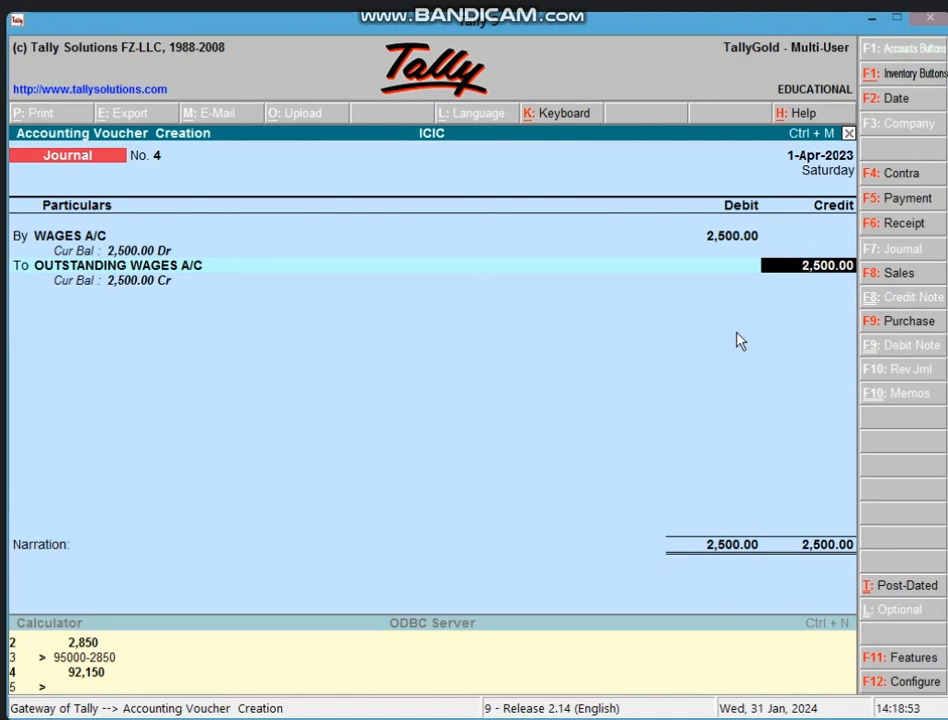
- Credit OUTSTANDING WAGES A/C with 2,500 and save the journal voucher without a narration
key("Return")
key("Return")
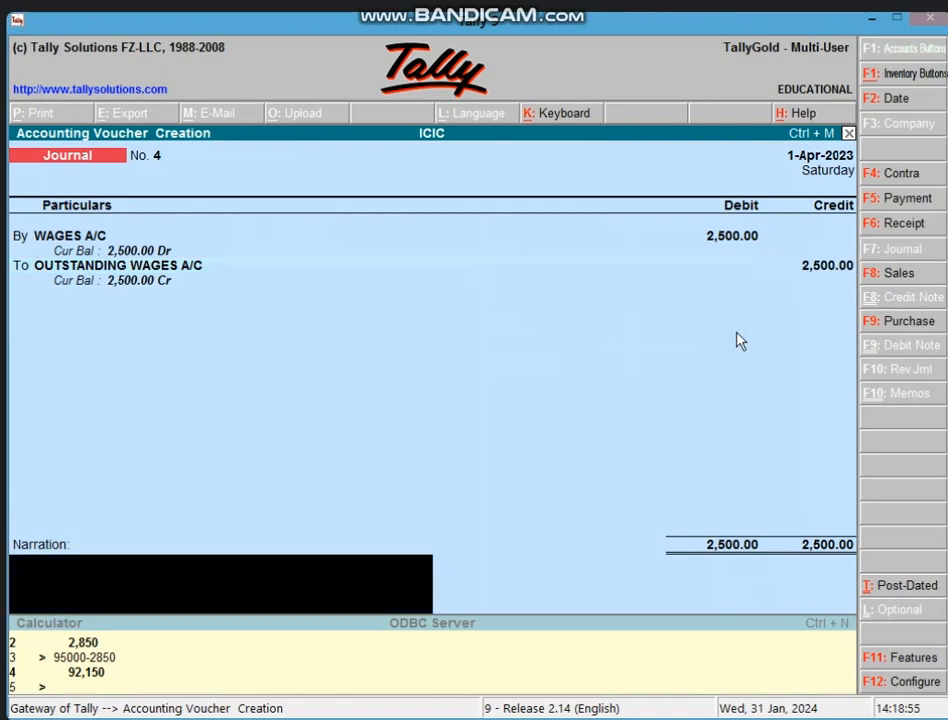
key("y")
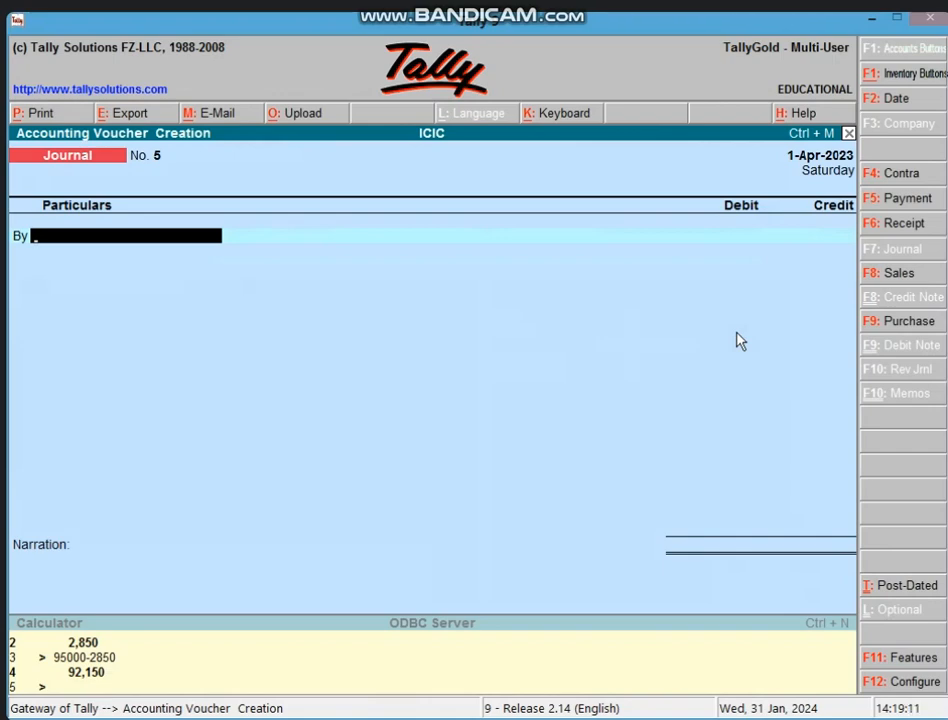
- Start a payment voucher and debit WAGES A/C with 10,000
key("F5")
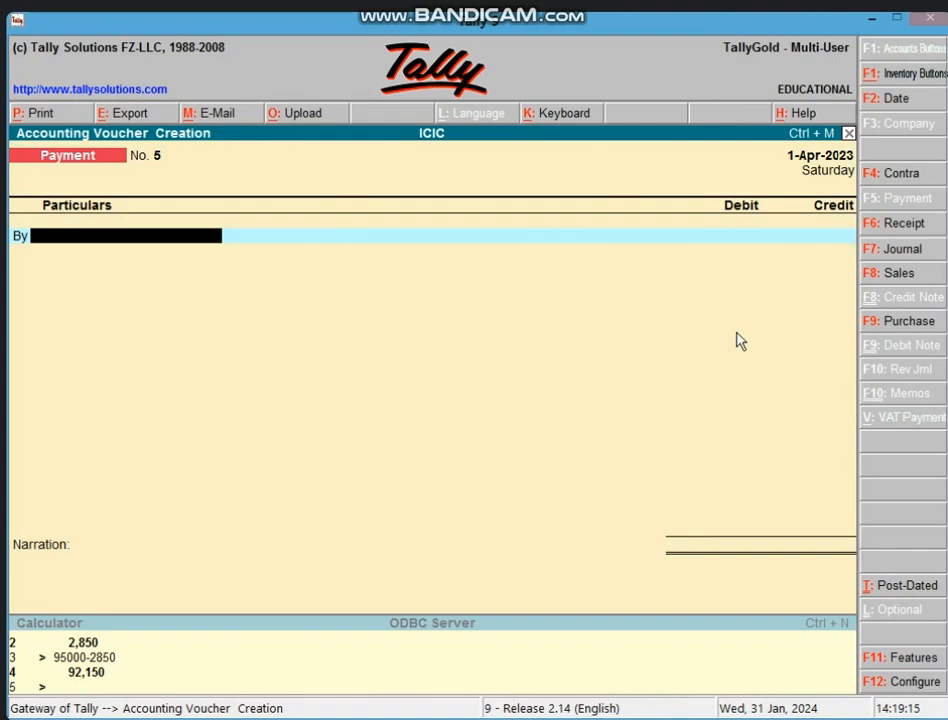
type("WA")
key("Return")
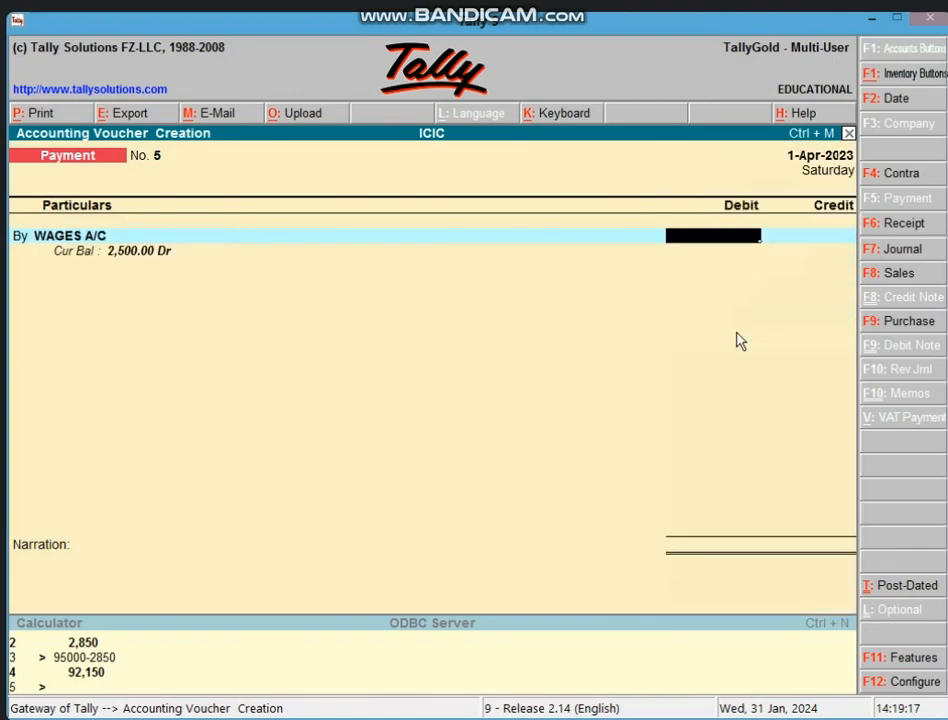
type("10000")
key("Return")
key("Return")
- Credit Cash with 5,000 in the wages payment voucher
type("C")
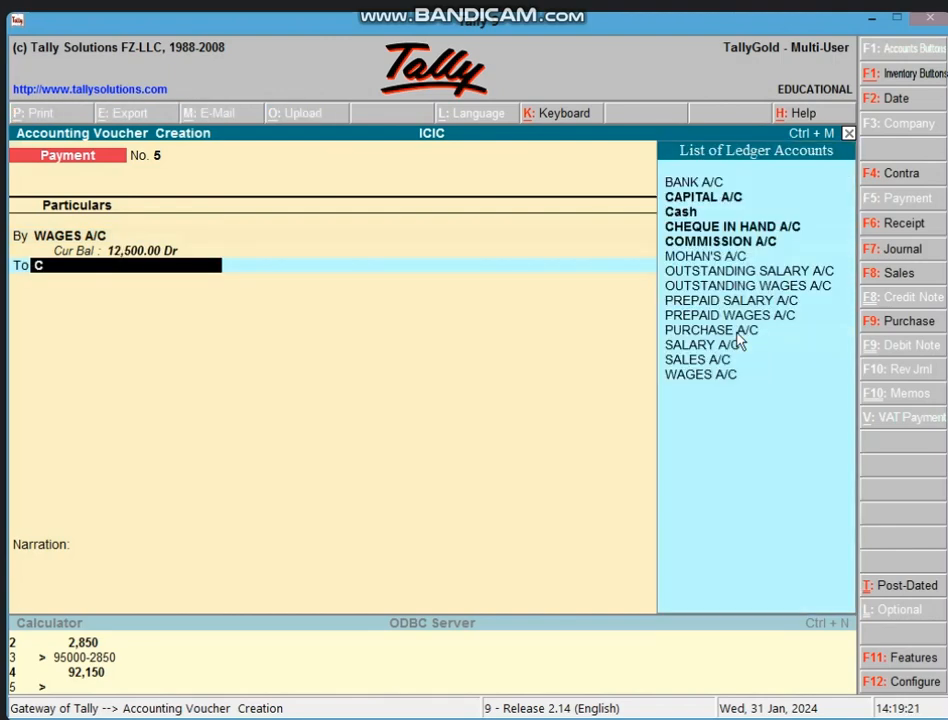
type("A")
key("Down")
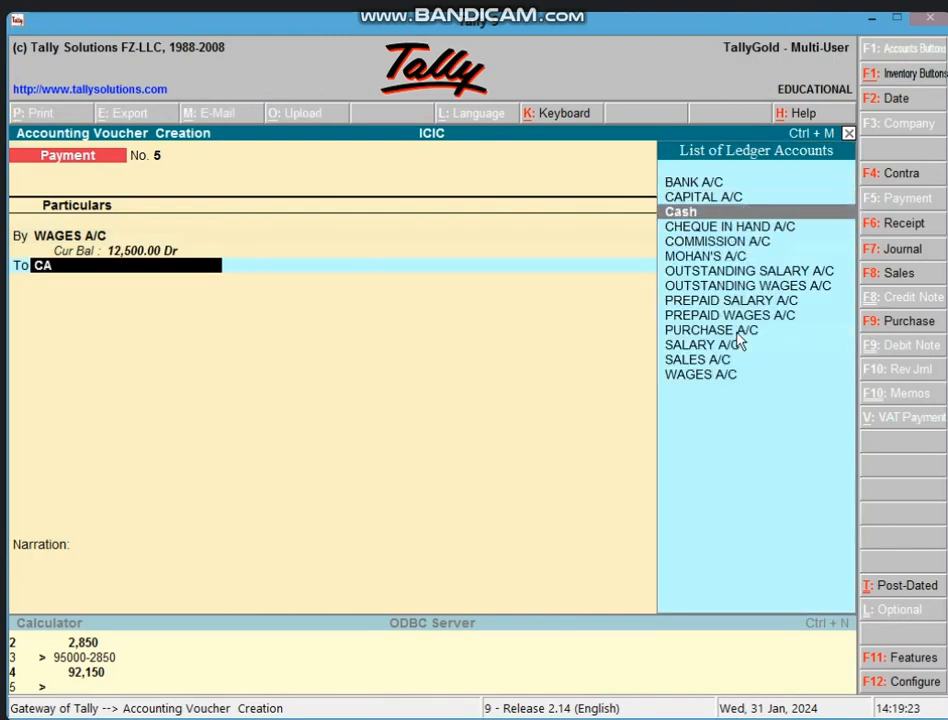
key("Return")
type("5000")
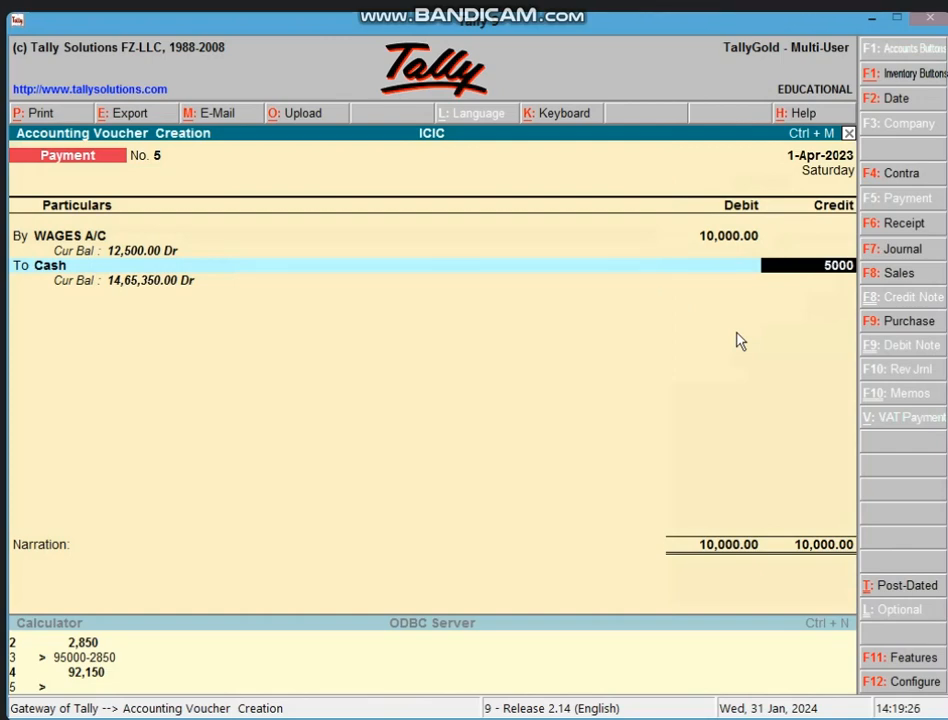
key("Return")
key("Return")
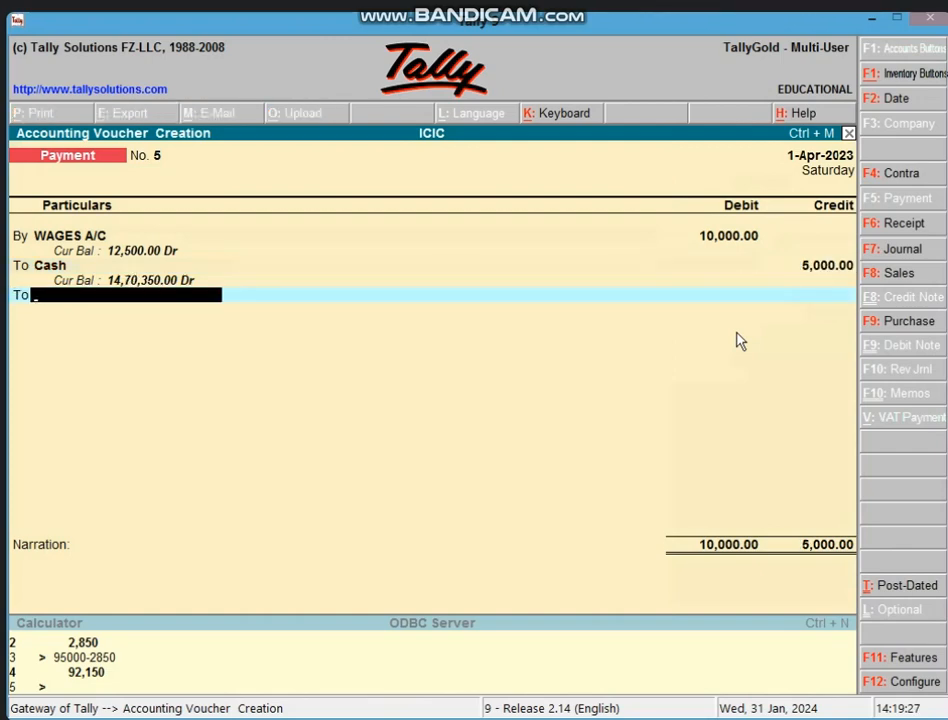
- Credit OUTSTANDING WAGES A/C with the remaining 5,000 and save the payment voucher without a narration
type("O")
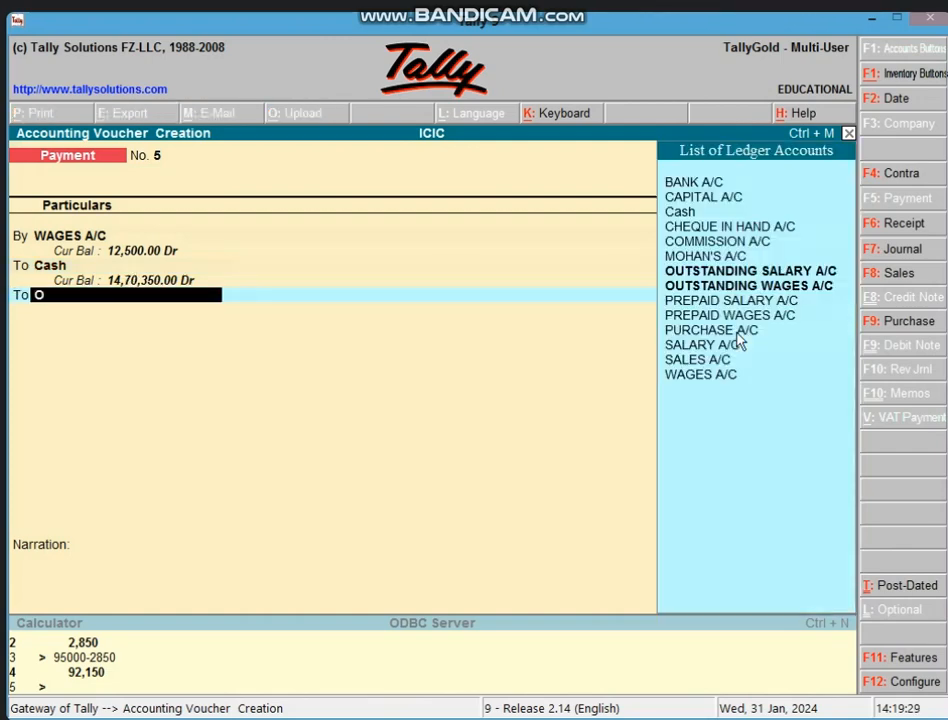
key("Down")
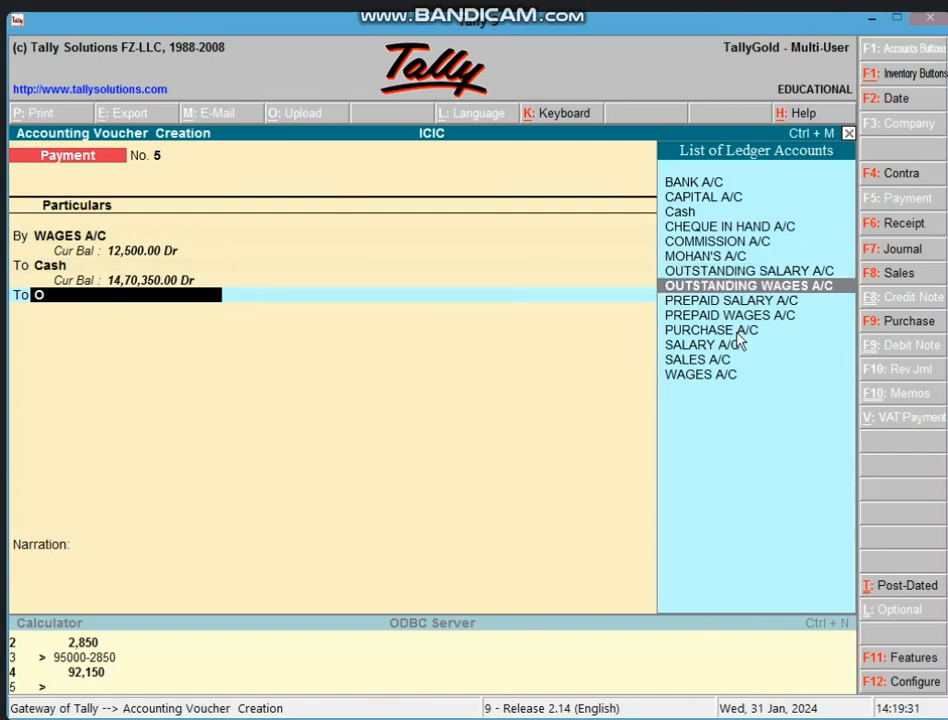
key("Return")
key("Return")
key("Return")
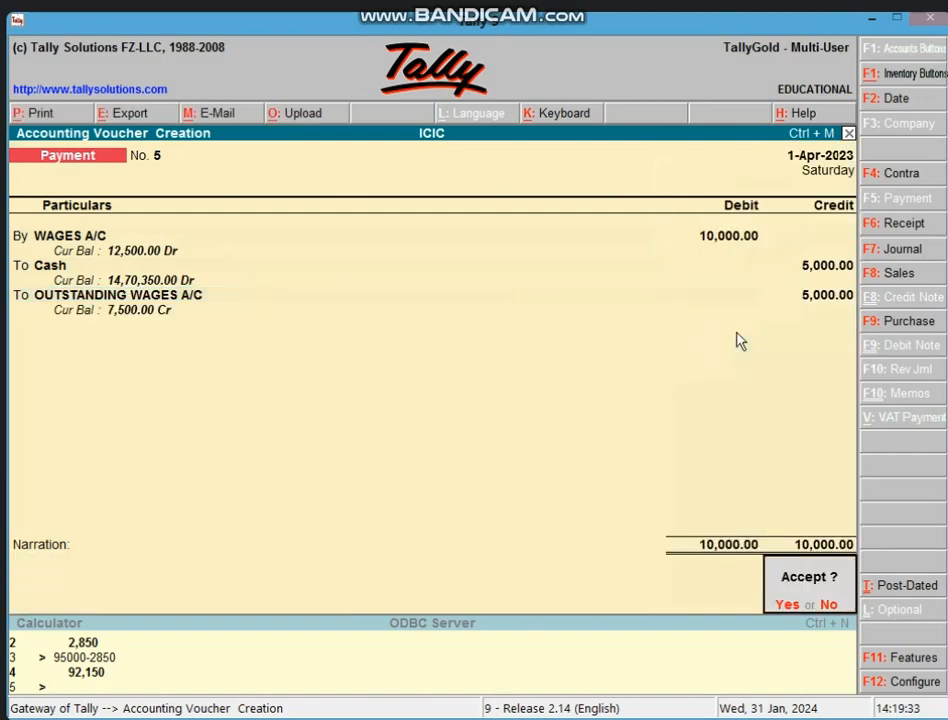
key("Return")
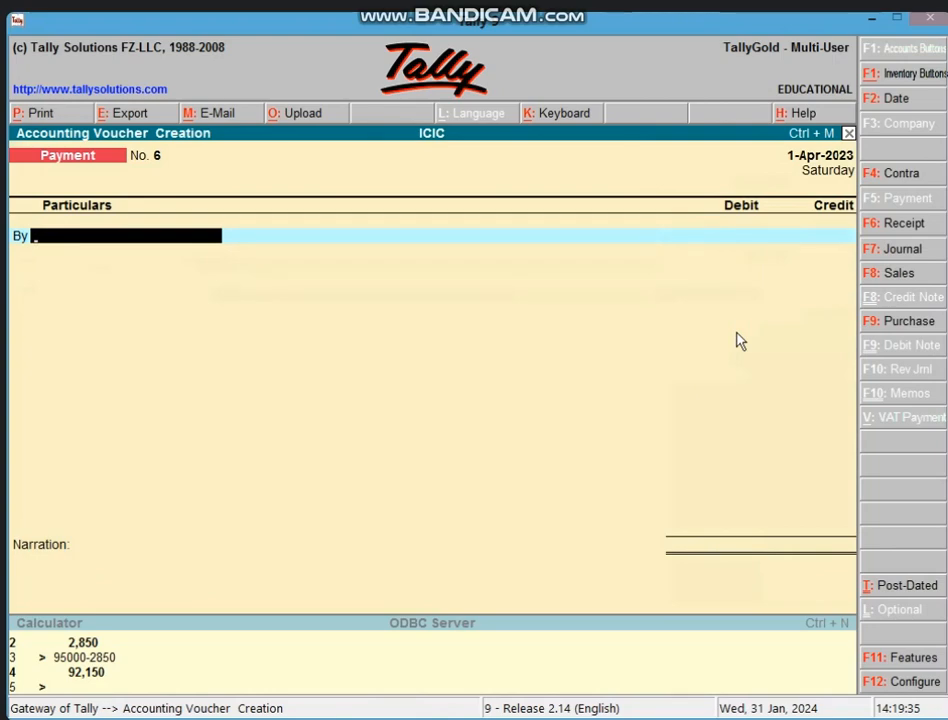